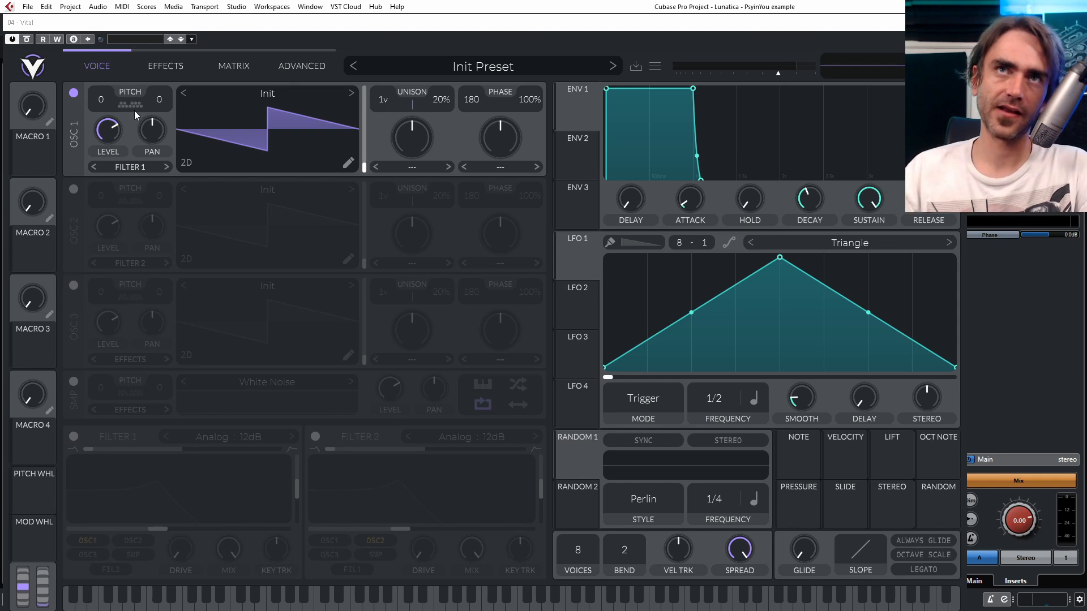
# - Lower oscillator 1's level to zero and assign Macro 1 to modulate it
pyautogui.scroll(5, 114, 133)
pyautogui.moveTo(153, 302)
pyautogui.mouseDown()
pyautogui.moveTo(135, 229)
pyautogui.moveTo(143, 299)
pyautogui.mouseUp()
pyautogui.moveTo(29, 120); pyautogui.dragTo(108, 144)
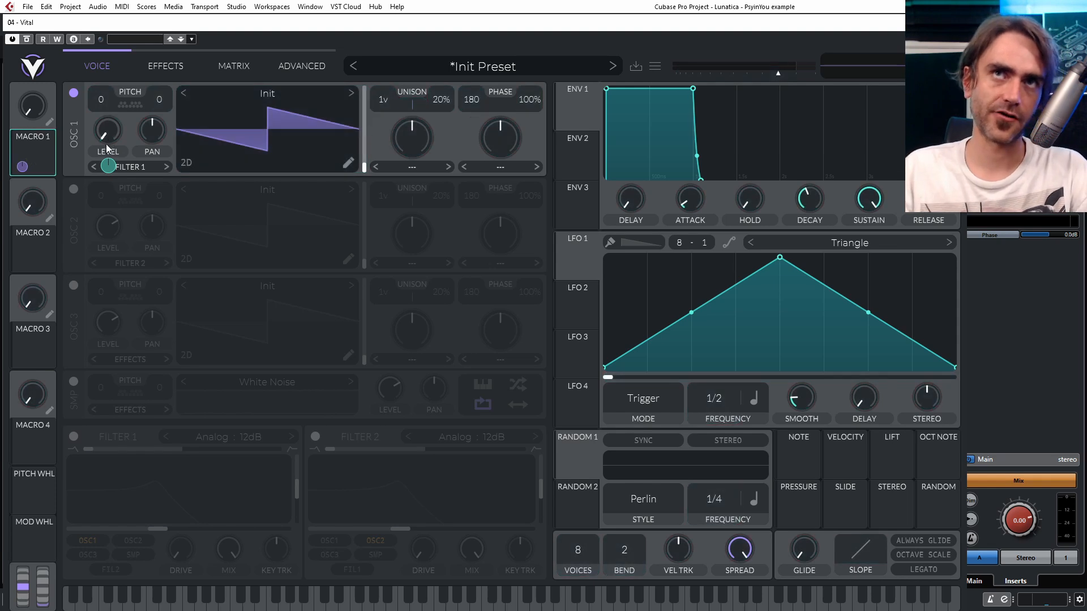
# - Try a stepped remap curve for Macro 1 to Osc 1 Level, zero in the first half and full in the second, and sweep Macro 1
pyautogui.click(231, 66)
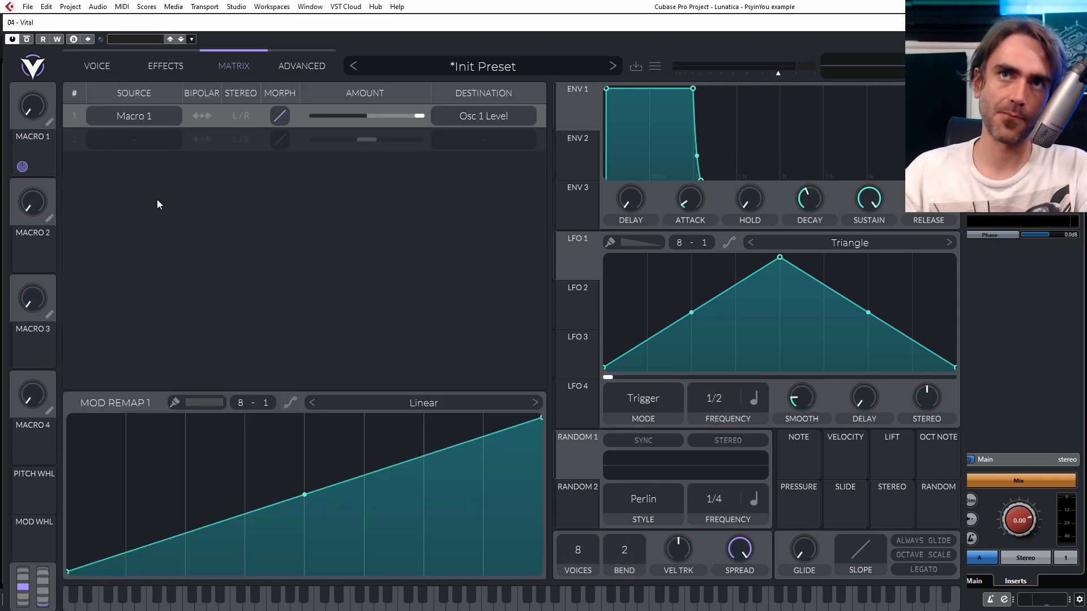
pyautogui.moveTo(108, 488)
pyautogui.mouseDown()
pyautogui.moveTo(275, 573)
pyautogui.moveTo(367, 505)
pyautogui.moveTo(359, 385)
pyautogui.moveTo(506, 369)
pyautogui.mouseUp()
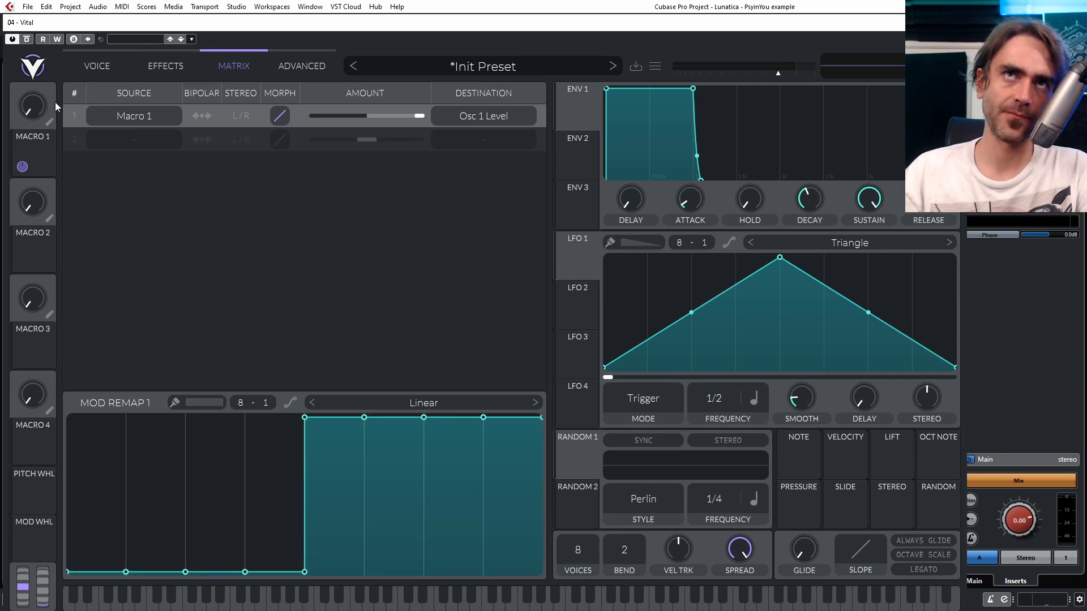
pyautogui.moveTo(36, 130)
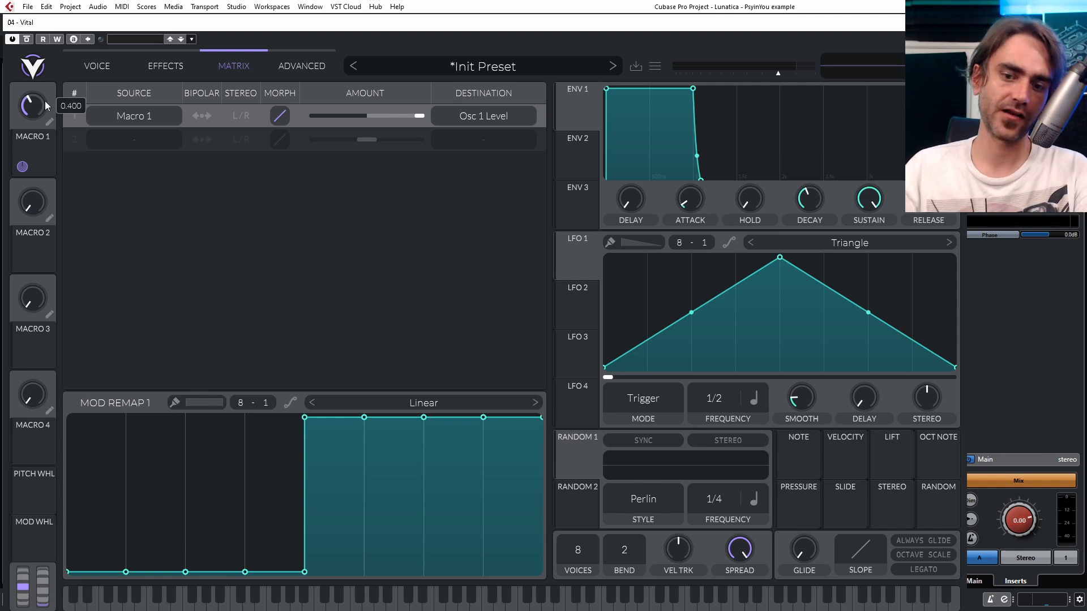
pyautogui.moveTo(46, 101); pyautogui.dragTo(70, 260)
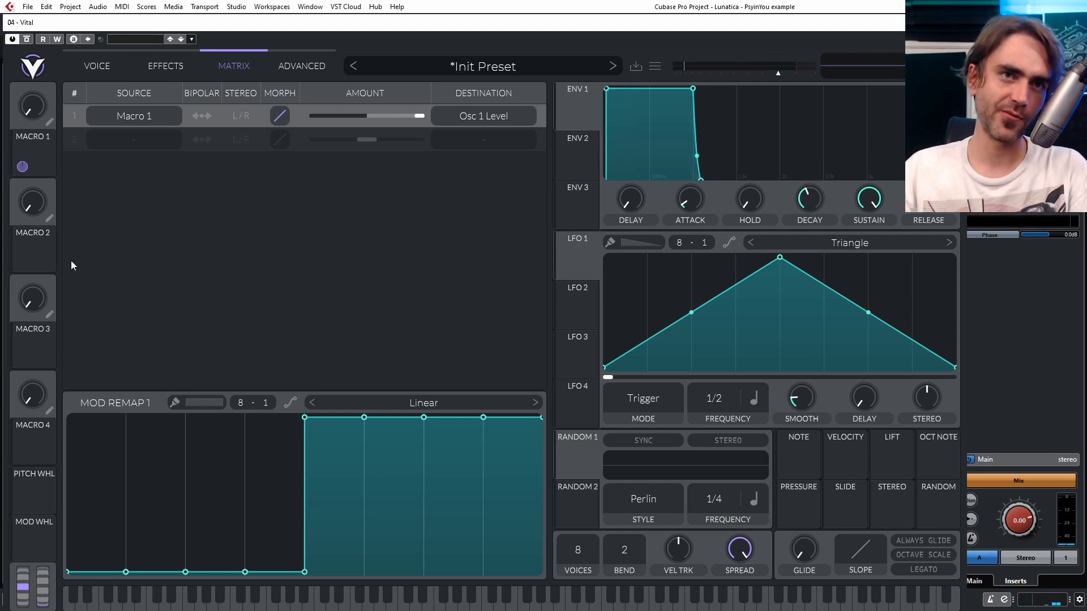
# - Redraw Mod Remap 1 so only the first of eight segments is at full height, and turn Macro 1 up slightly
pyautogui.moveTo(103, 540)
pyautogui.keyDown('ctrl'); pyautogui.mouseDown()
pyautogui.moveTo(141, 380)
pyautogui.moveTo(102, 418)
pyautogui.moveTo(152, 505)
pyautogui.moveTo(513, 569)
pyautogui.mouseUp(); pyautogui.keyUp('ctrl')
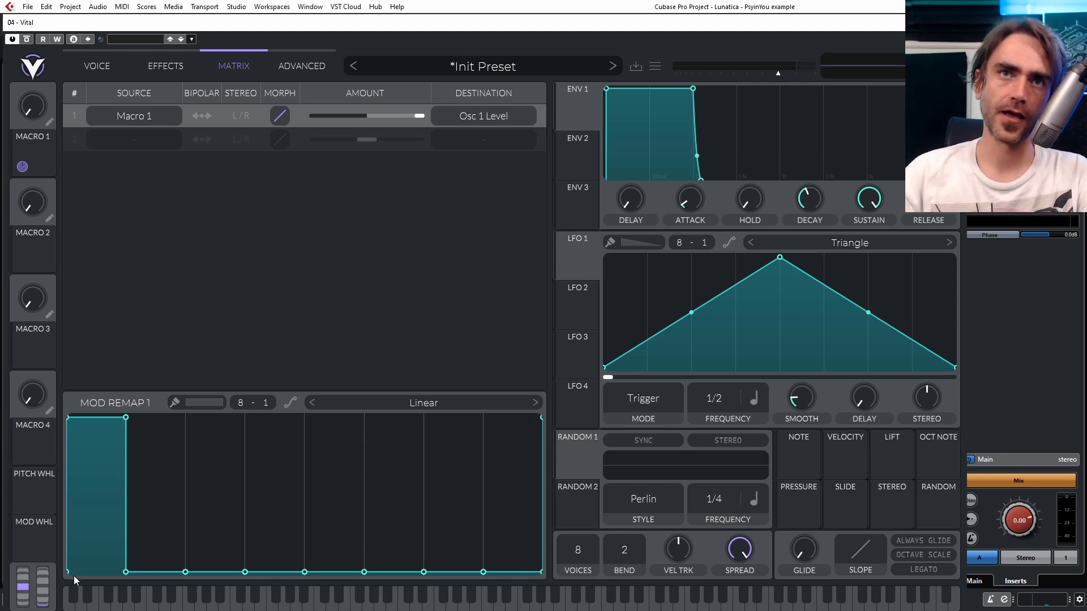
pyautogui.click(78, 69)
pyautogui.moveTo(42, 97)
pyautogui.moveTo(35, 108); pyautogui.dragTo(41, 103)
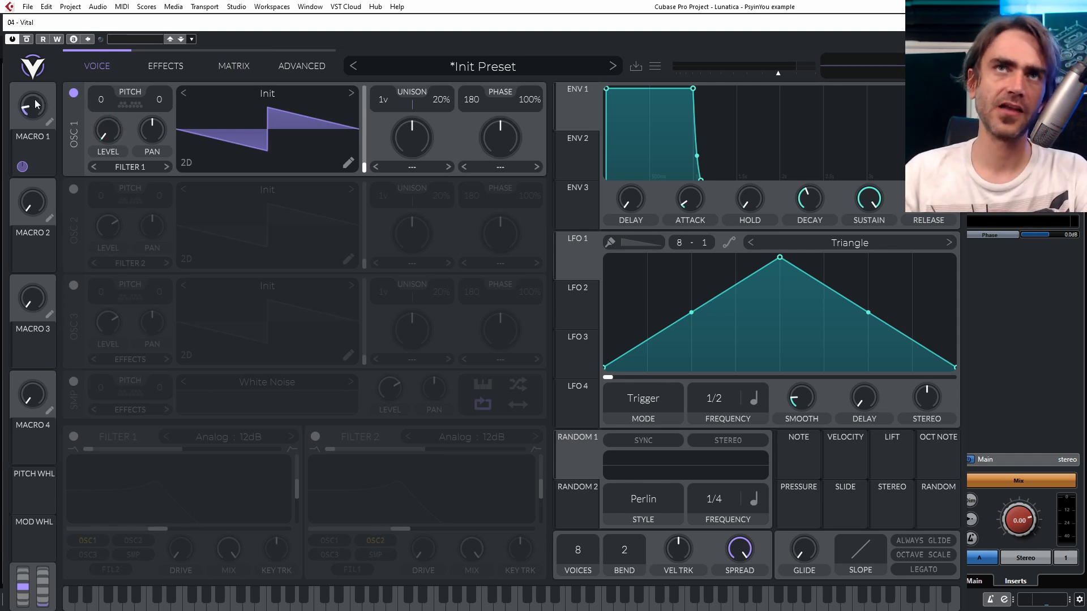
# - Enable oscillator 2 and assign Macro 1 to modulate its level
pyautogui.moveTo(103, 130)
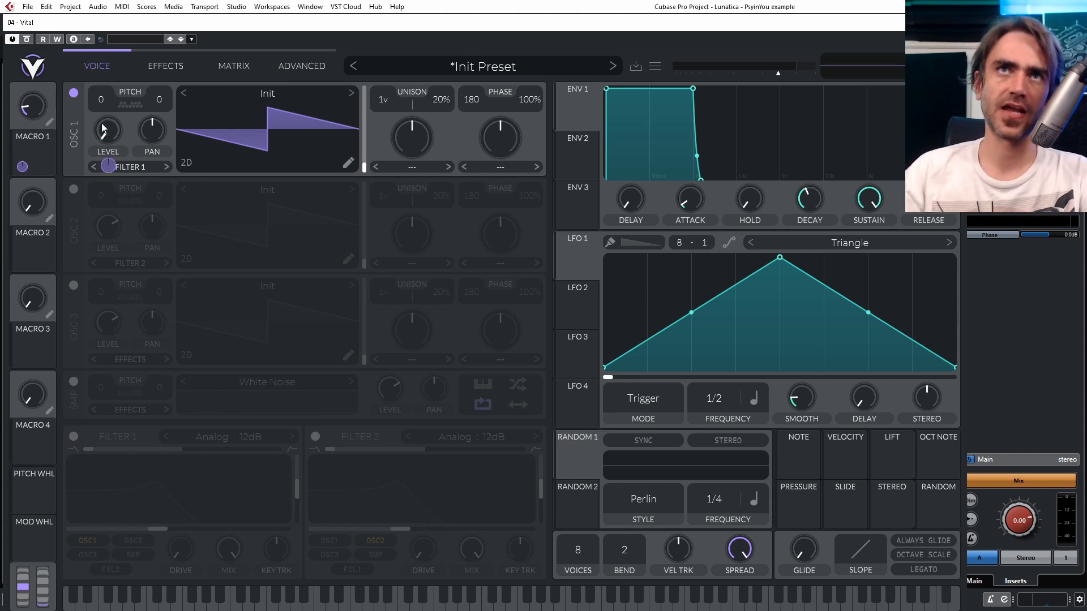
pyautogui.click(73, 189)
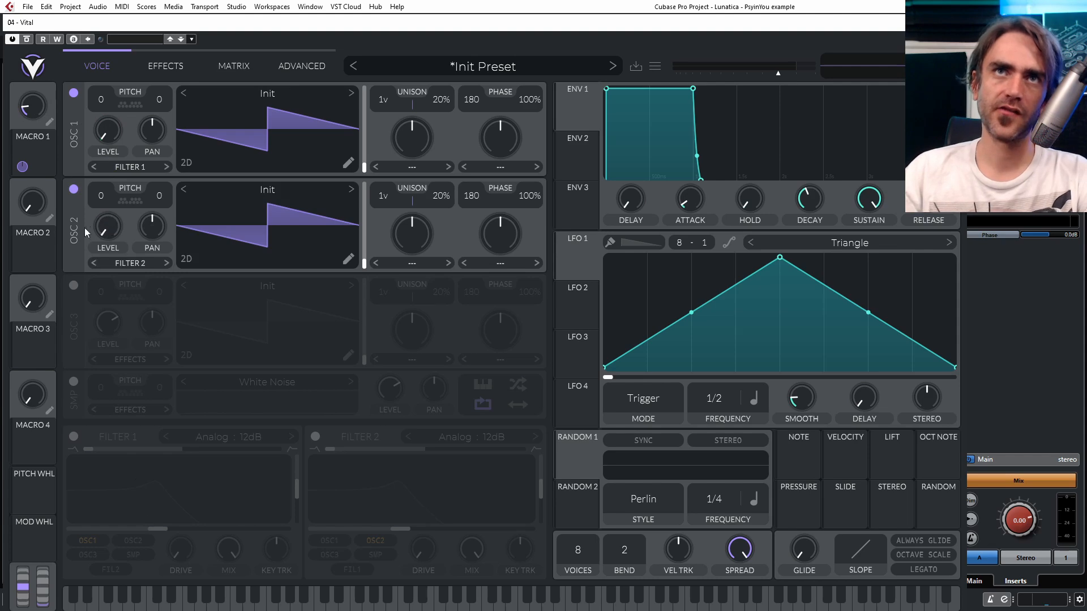
pyautogui.moveTo(36, 156); pyautogui.dragTo(106, 230)
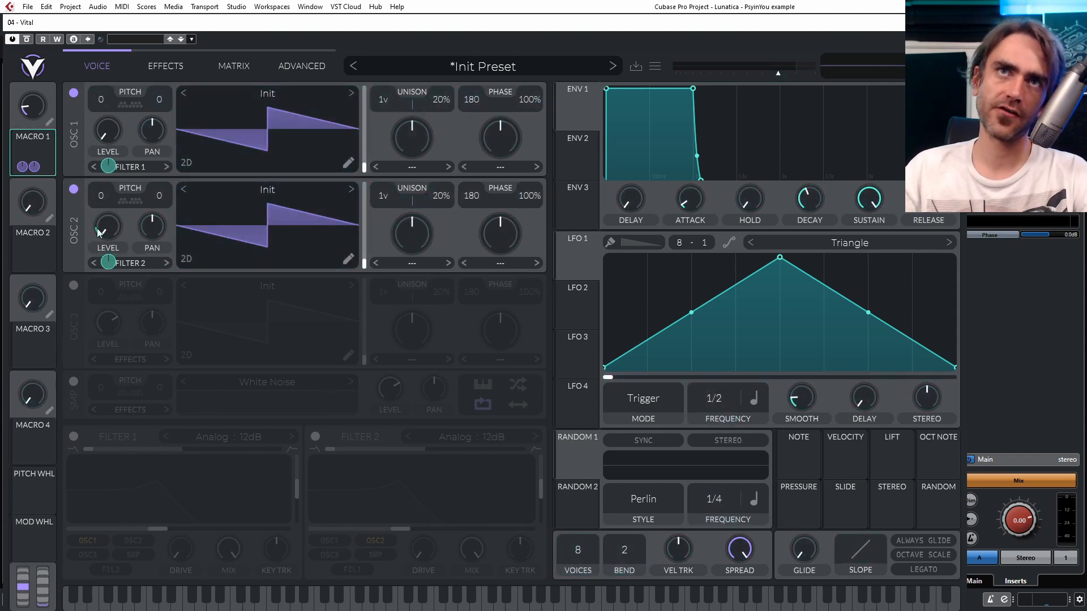
# - Shape the Osc 2 Level remap curve so only the second of eight segments is full, and compare it with the Osc 1 curve
pyautogui.click(239, 72)
pyautogui.moveTo(108, 537)
pyautogui.keyDown('ctrl'); pyautogui.mouseDown()
pyautogui.moveTo(108, 566)
pyautogui.moveTo(529, 577)
pyautogui.mouseUp(); pyautogui.keyUp('ctrl')
pyautogui.keyDown('ctrl'); pyautogui.moveTo(161, 551); pyautogui.dragTo(168, 371); pyautogui.keyUp('ctrl')
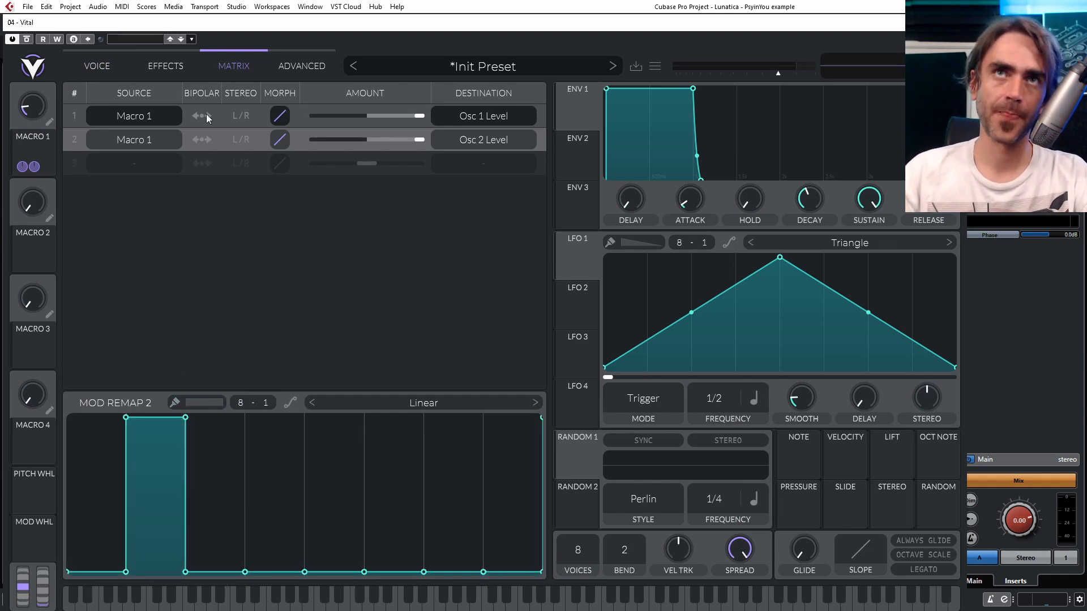
pyautogui.click(263, 121)
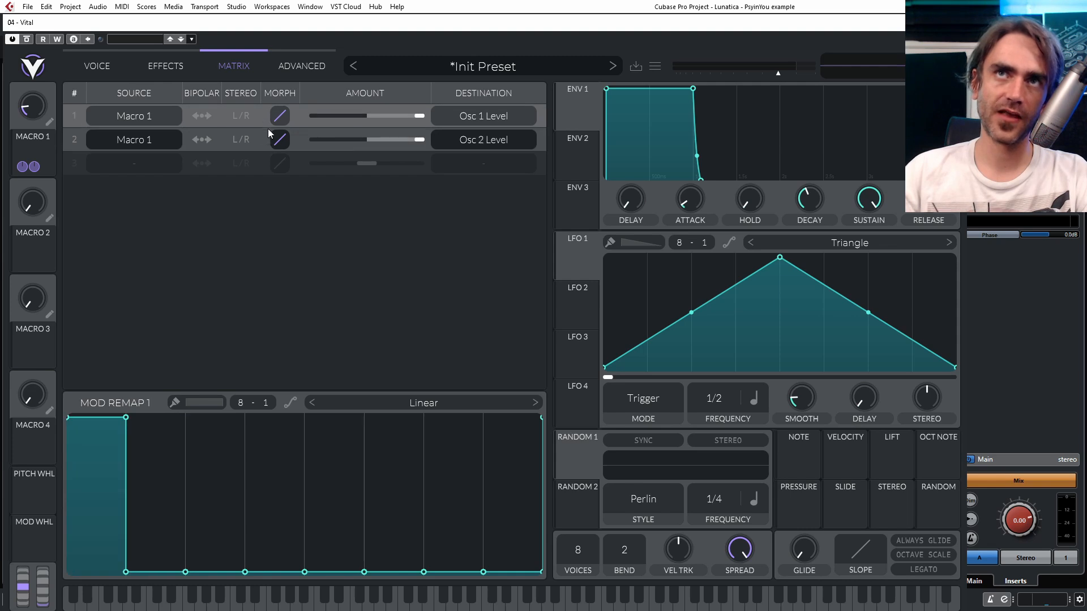
pyautogui.click(263, 135)
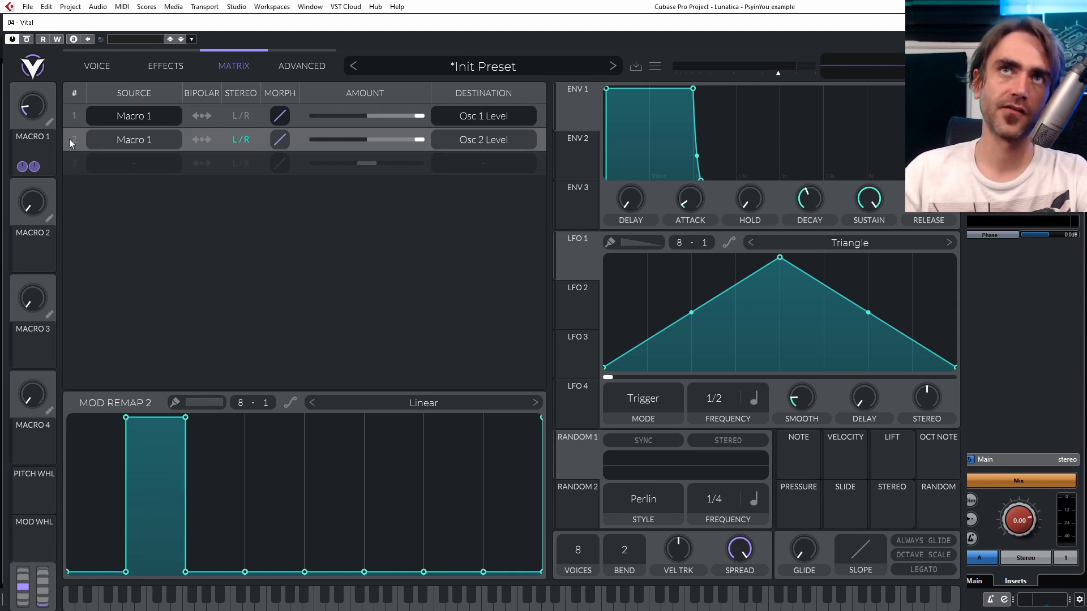
# - Load the Basic Shapes wavetable into oscillator 2 and move its frame position to the square wave
pyautogui.click(106, 75)
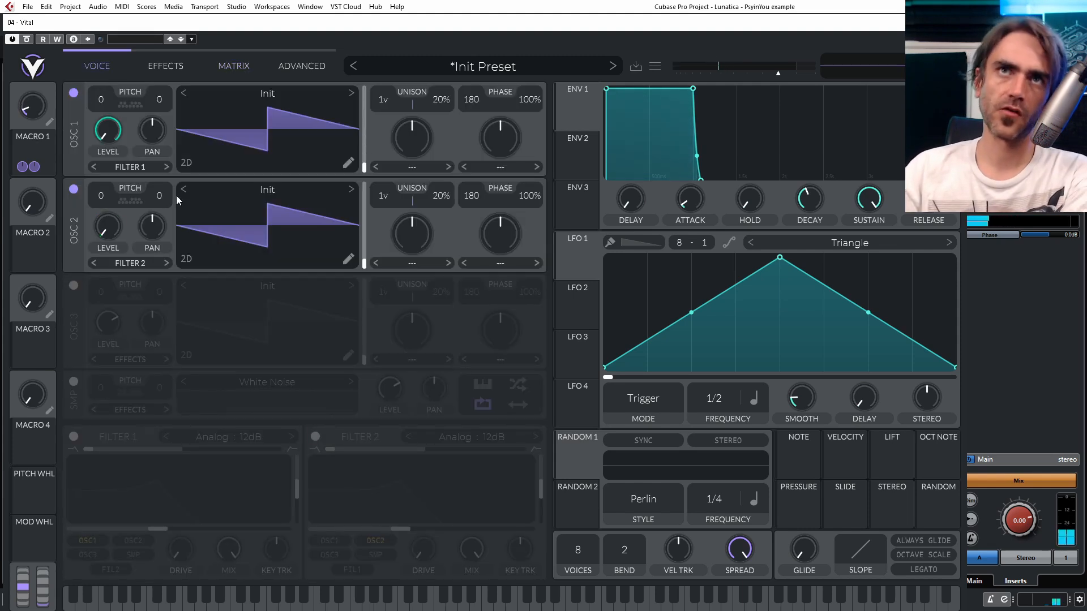
pyautogui.click(298, 189)
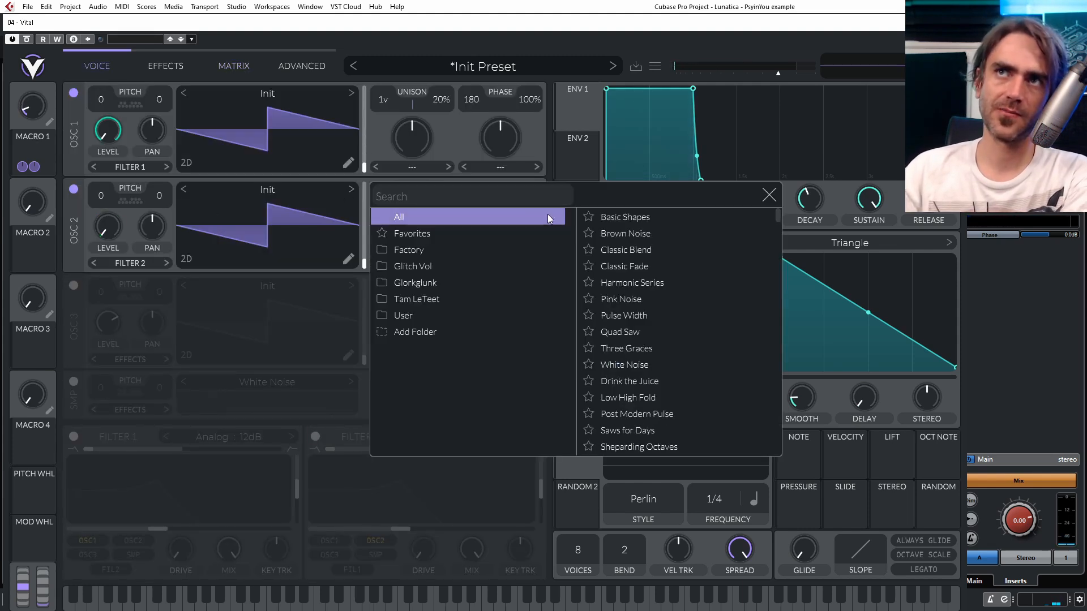
pyautogui.click(625, 217)
pyautogui.moveTo(364, 262); pyautogui.dragTo(368, 208)
pyautogui.moveTo(368, 208); pyautogui.dragTo(368, 203)
pyautogui.click(769, 195)
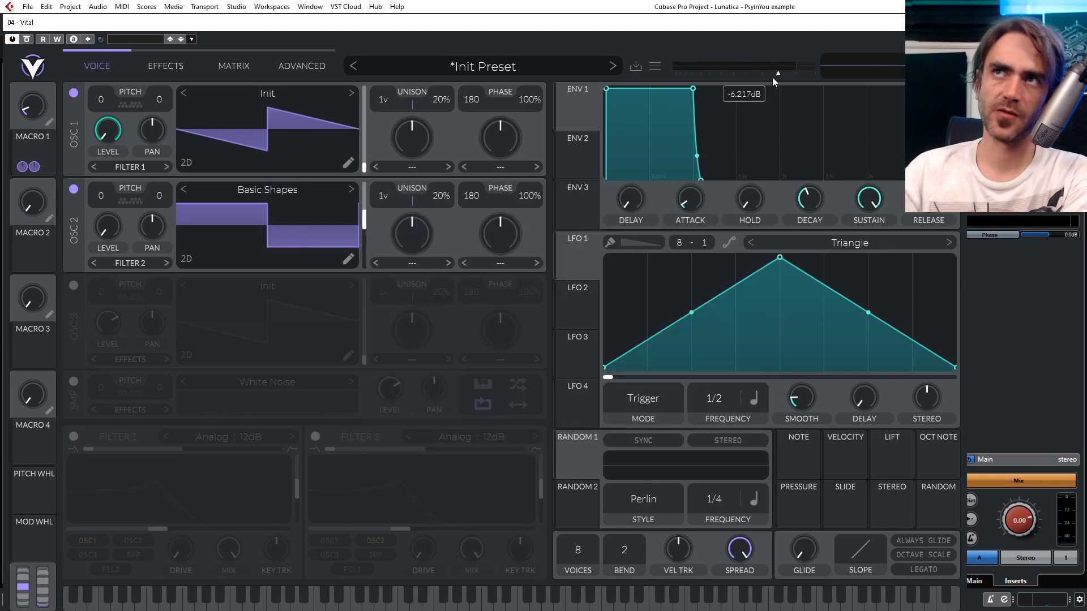
# - Lower the master output volume slightly and turn Macro 1 down to zero while auditioning the sound
pyautogui.moveTo(772, 77); pyautogui.dragTo(765, 78)
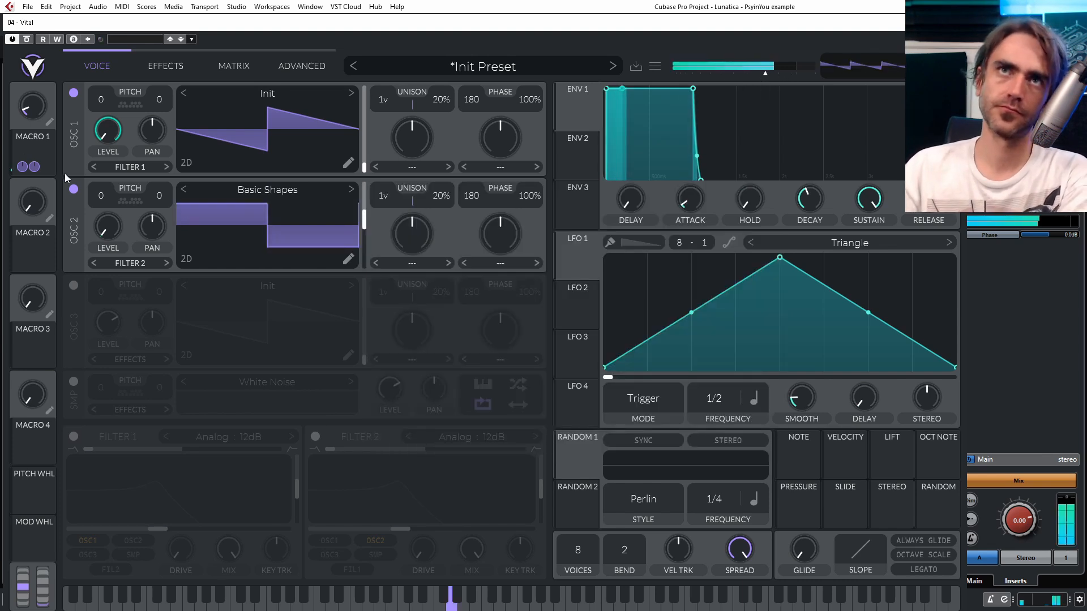
pyautogui.moveTo(40, 110)
pyautogui.mouseDown()
pyautogui.moveTo(39, 99)
pyautogui.moveTo(30, 125)
pyautogui.mouseUp()
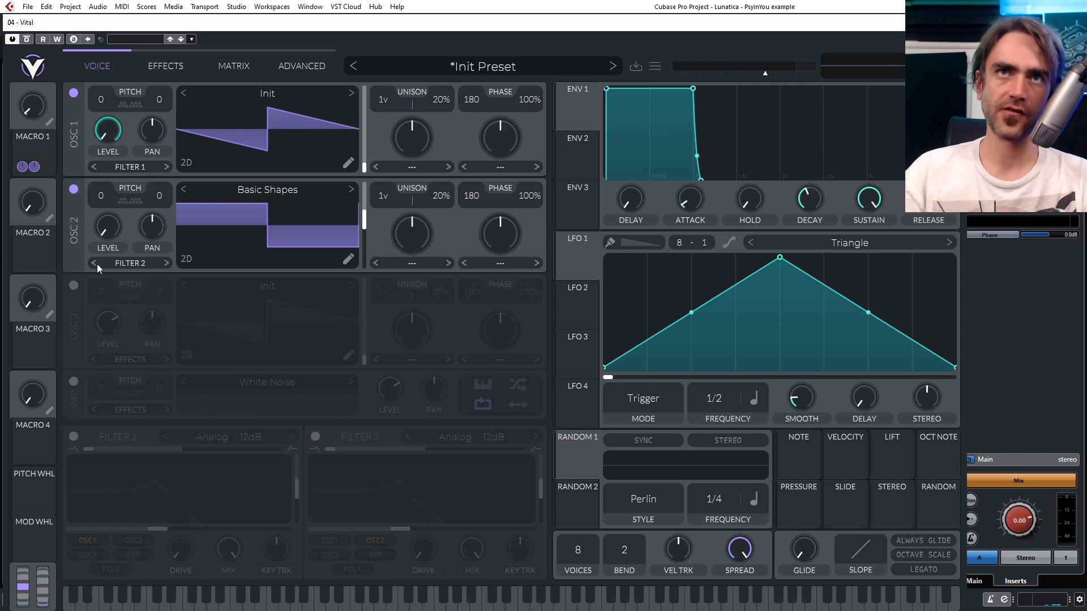
# - Enable oscillator 3 with Macro 1 modulating its level, and raise only the third of eight segments in its remap curve
pyautogui.moveTo(47, 143); pyautogui.dragTo(108, 322)
pyautogui.click(74, 286)
pyautogui.click(244, 71)
pyautogui.moveTo(113, 566)
pyautogui.mouseDown()
pyautogui.moveTo(131, 585)
pyautogui.moveTo(510, 587)
pyautogui.mouseUp()
pyautogui.moveTo(227, 484); pyautogui.dragTo(219, 348)
# - Load the Harmonic Series wavetable into oscillator 3 and move its frame position to a higher harmonic waveform
pyautogui.click(97, 66)
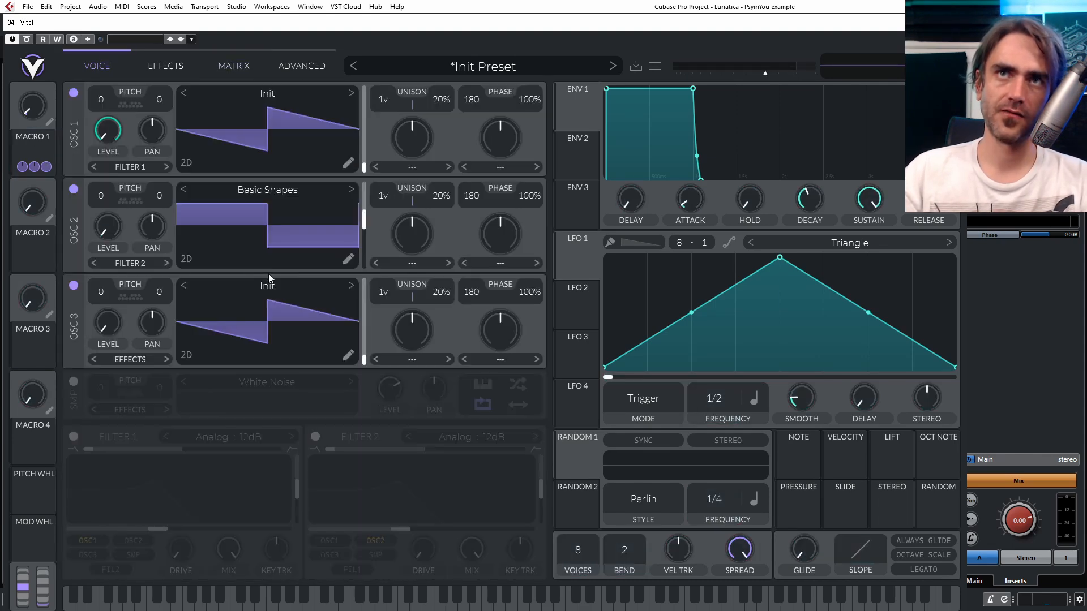
pyautogui.click(305, 285)
pyautogui.click(633, 379)
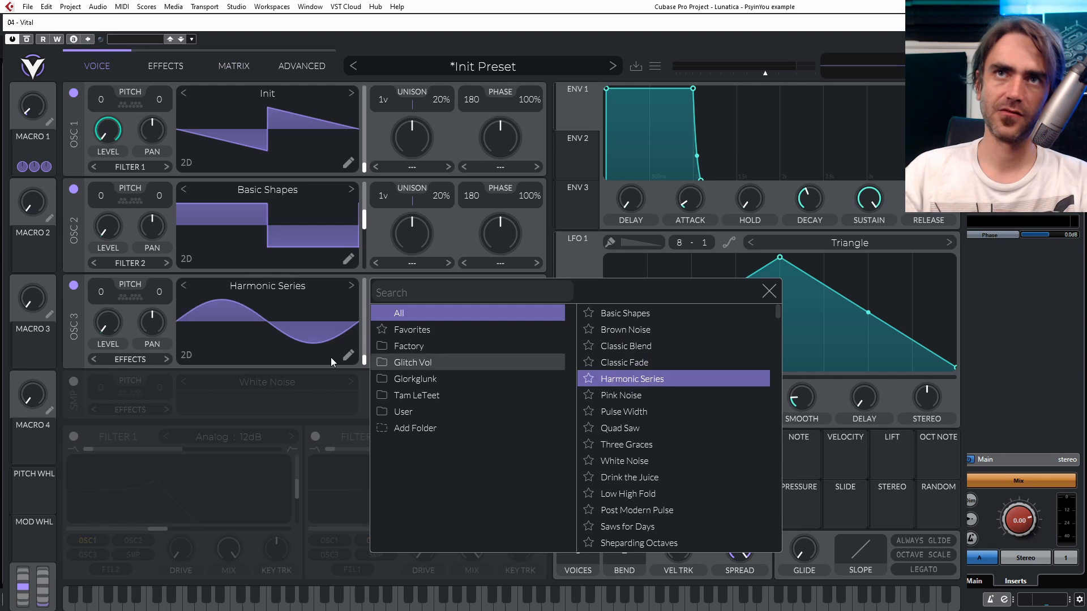
pyautogui.moveTo(364, 357); pyautogui.dragTo(365, 336)
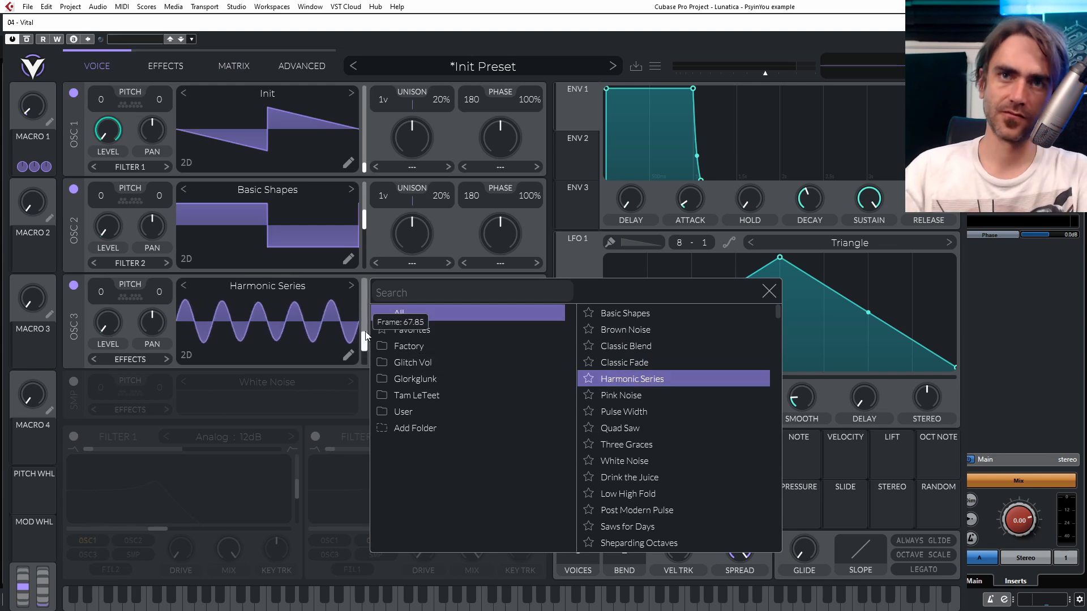
pyautogui.click(332, 331)
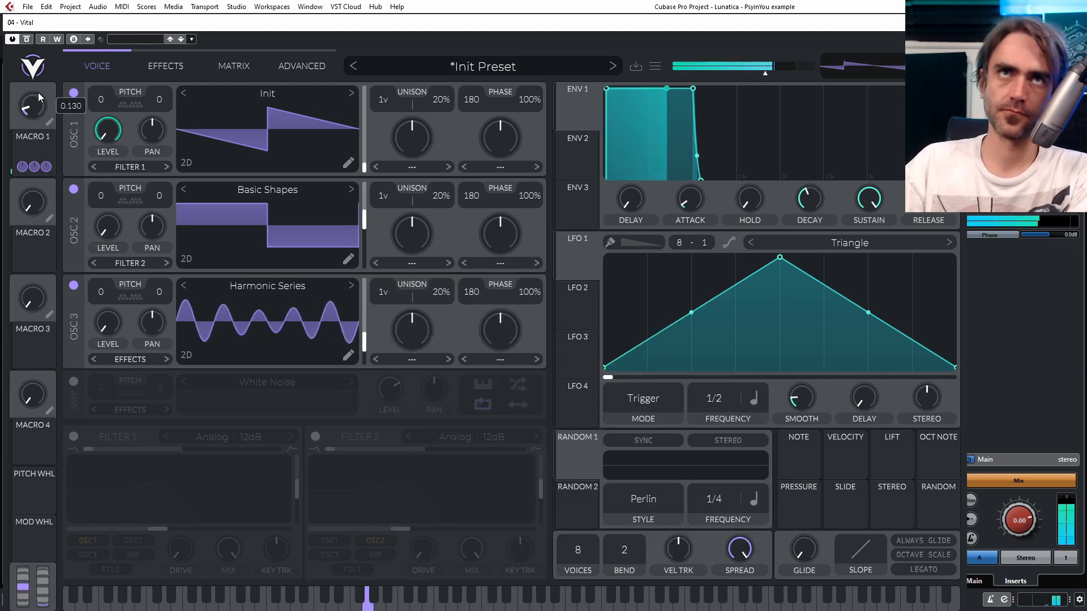
# - Sweep Macro 1 to audition the switching between oscillators, and return it to zero
pyautogui.moveTo(38, 121)
pyautogui.moveTo(39, 120); pyautogui.dragTo(43, 170)
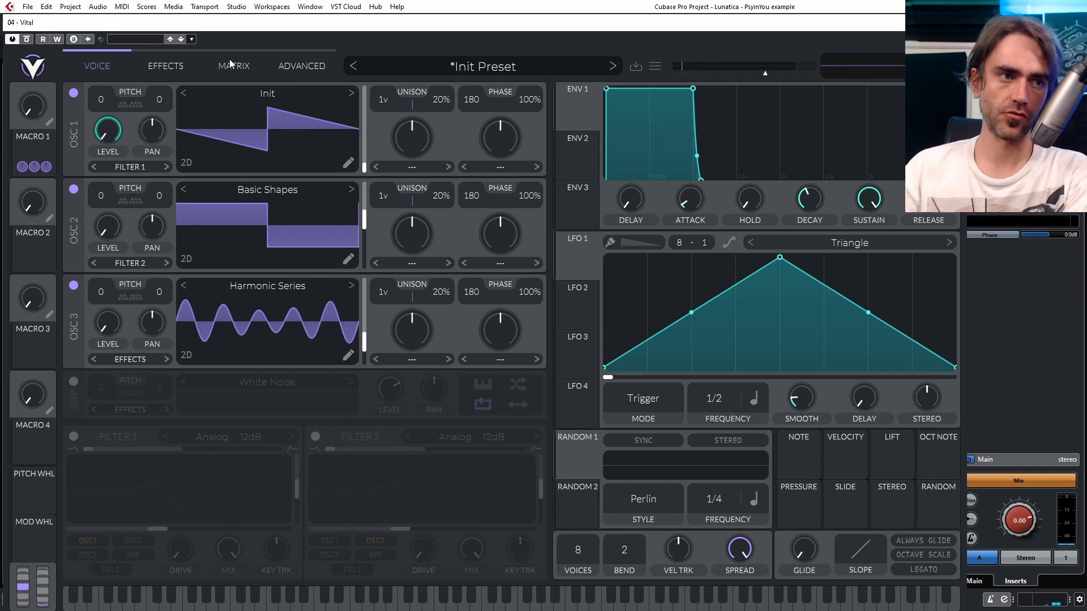
# - Enable the White Noise sampler, lower its level to zero and assign Macro 1 to modulate that level
pyautogui.click(74, 383)
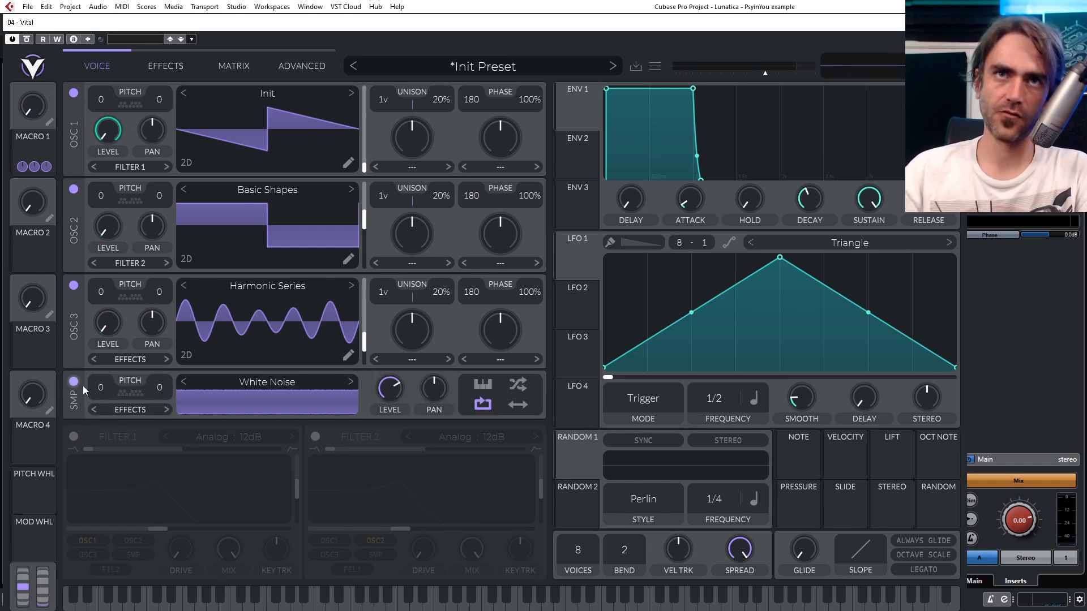
pyautogui.moveTo(407, 407); pyautogui.dragTo(473, 455)
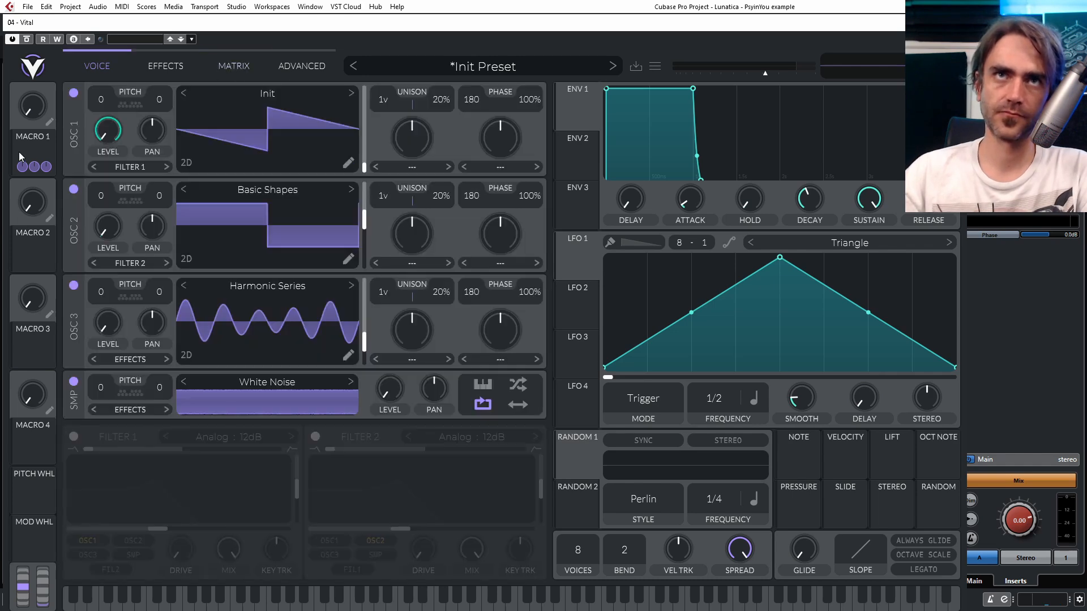
pyautogui.moveTo(34, 166); pyautogui.dragTo(392, 390)
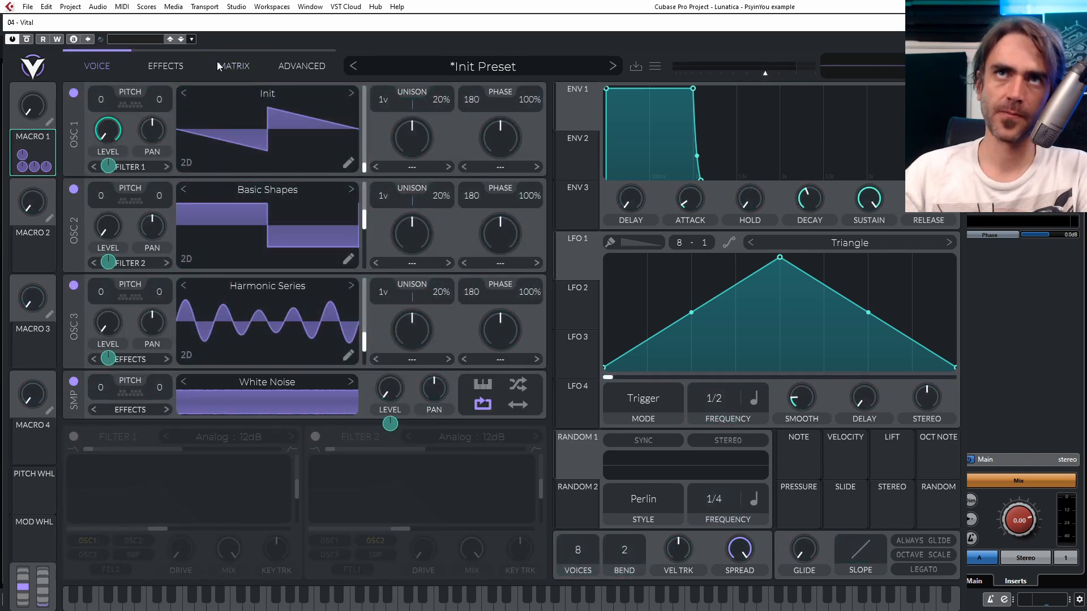
# - Shape the Sample Level remap curve so only the fourth and eighth of eight segments are at full height
pyautogui.click(232, 66)
pyautogui.moveTo(97, 515)
pyautogui.mouseDown()
pyautogui.moveTo(215, 558)
pyautogui.moveTo(326, 541)
pyautogui.moveTo(301, 409)
pyautogui.moveTo(323, 458)
pyautogui.moveTo(326, 574)
pyautogui.mouseUp()
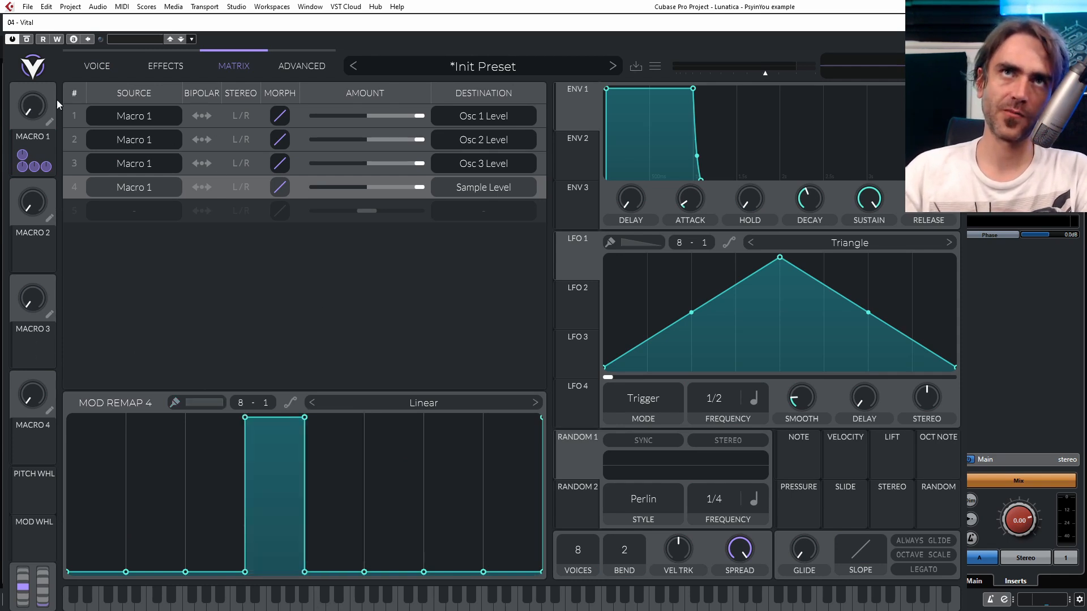
pyautogui.moveTo(510, 534); pyautogui.dragTo(528, 355)
# - Raise the seventh segment in the Osc 3 Level remap curve, the sixth in Osc 2's and the fifth in Osc 1's
pyautogui.click(537, 164)
pyautogui.moveTo(456, 538); pyautogui.dragTo(461, 418)
pyautogui.click(545, 140)
pyautogui.moveTo(395, 505); pyautogui.dragTo(396, 419)
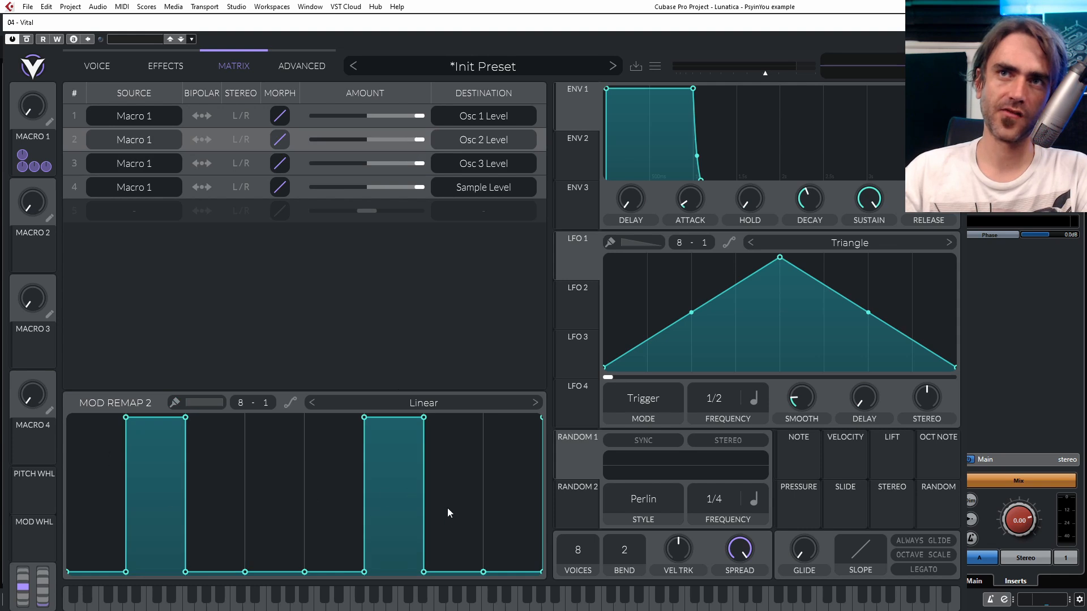
pyautogui.click(538, 110)
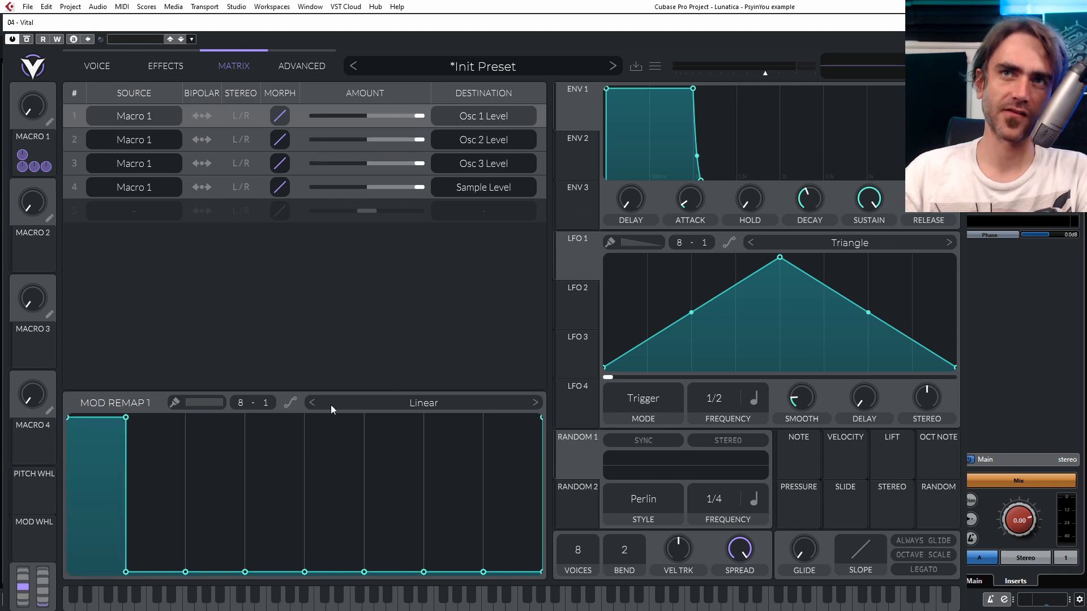
pyautogui.moveTo(308, 502); pyautogui.dragTo(341, 355)
# - Review the remap curves of all four Macro 1 routings and sweep Macro 1 back down to zero
pyautogui.click(545, 139)
pyautogui.click(546, 164)
pyautogui.click(542, 182)
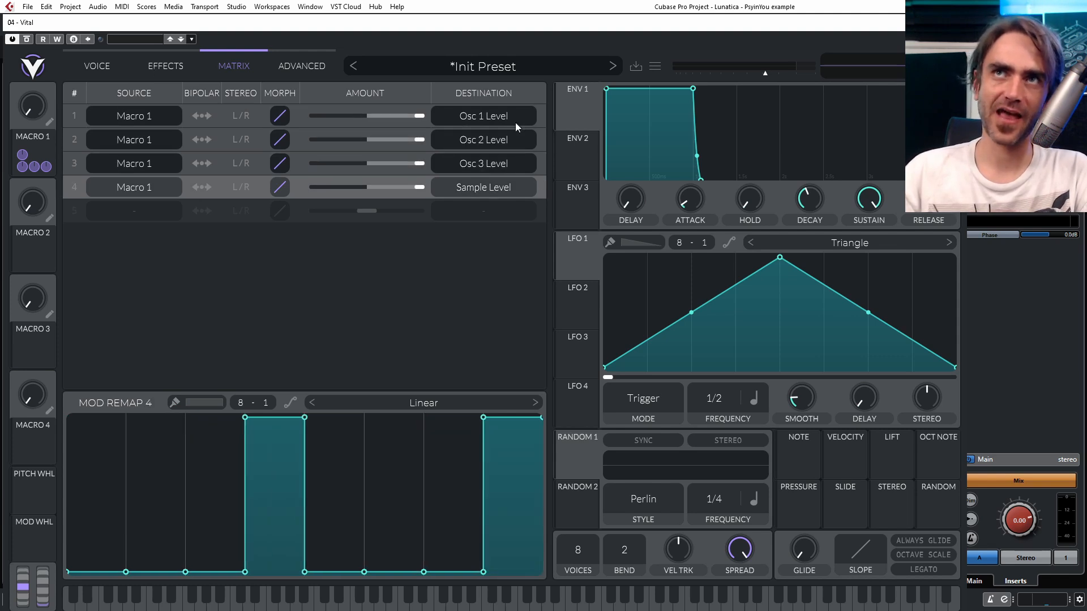
pyautogui.click(542, 120)
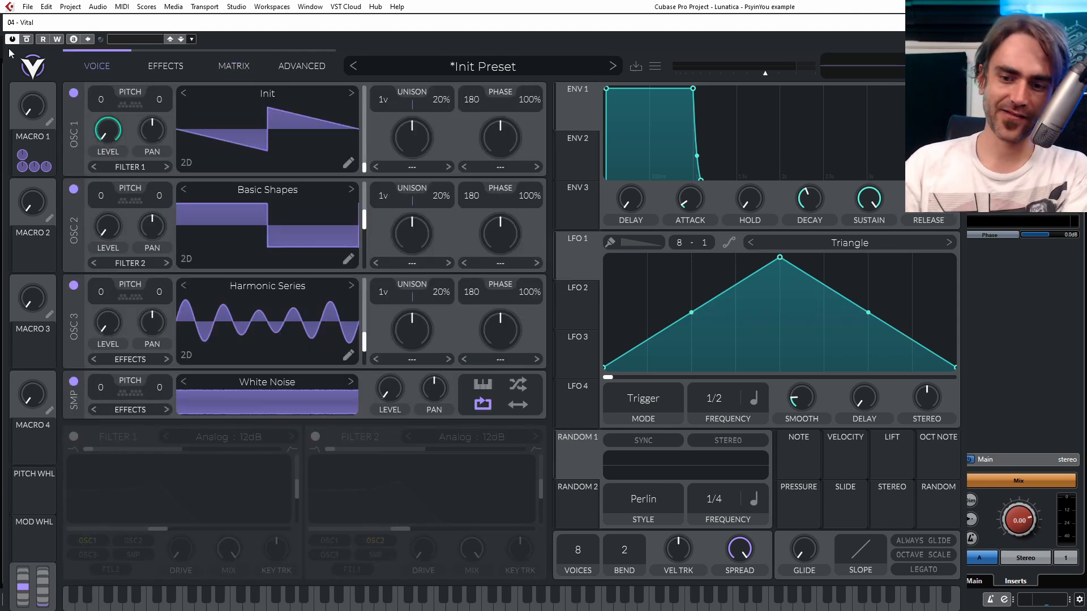
pyautogui.moveTo(31, 123); pyautogui.dragTo(23, 163)
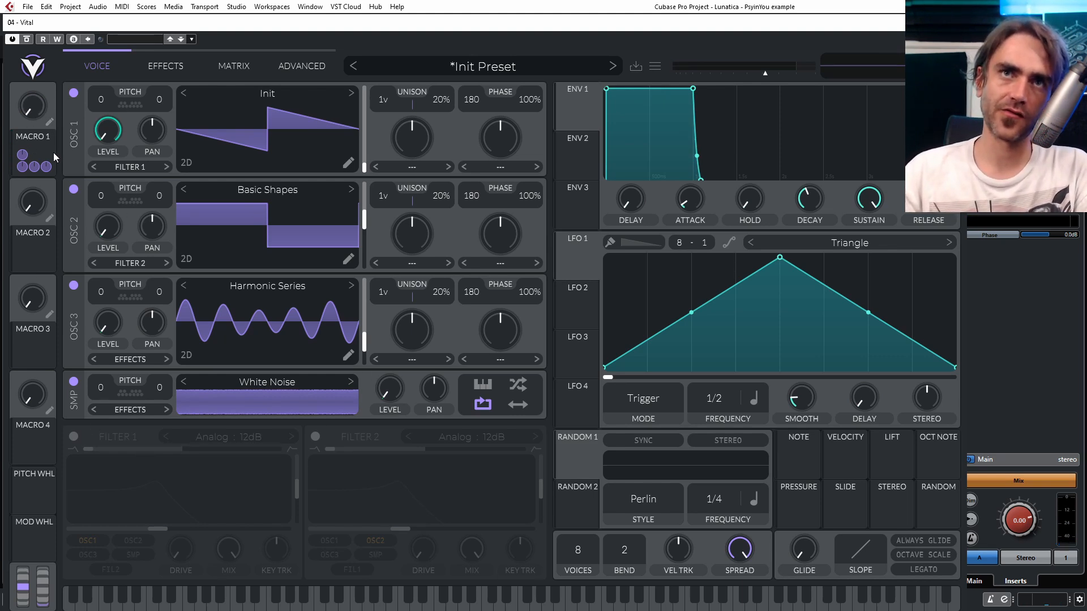
# - Enable Filter 1 and add oscillators 2 and 3 to its inputs
pyautogui.click(76, 431)
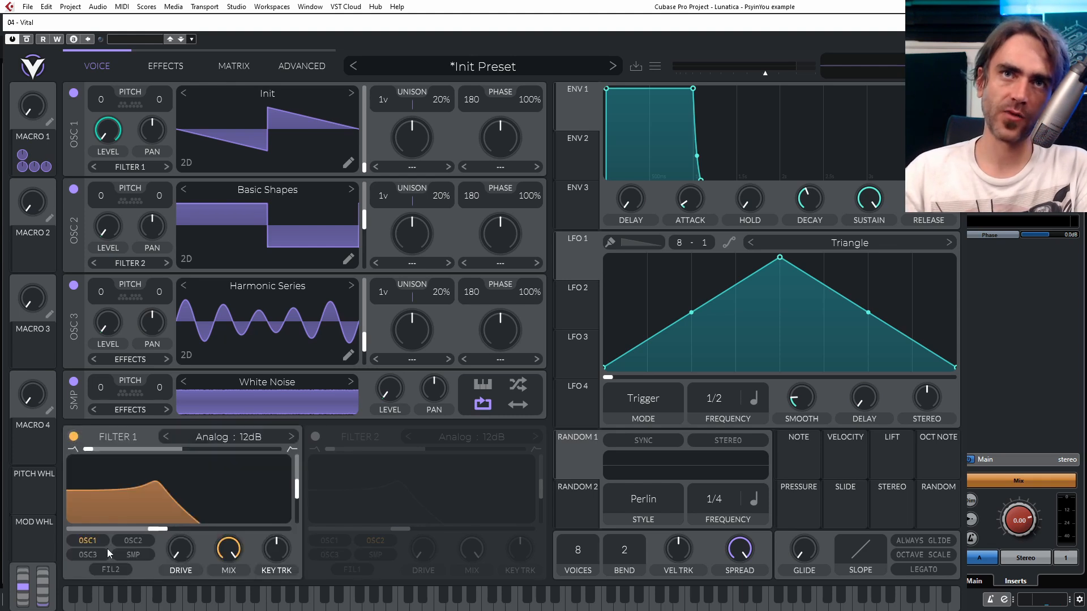
pyautogui.click(137, 542)
pyautogui.click(85, 555)
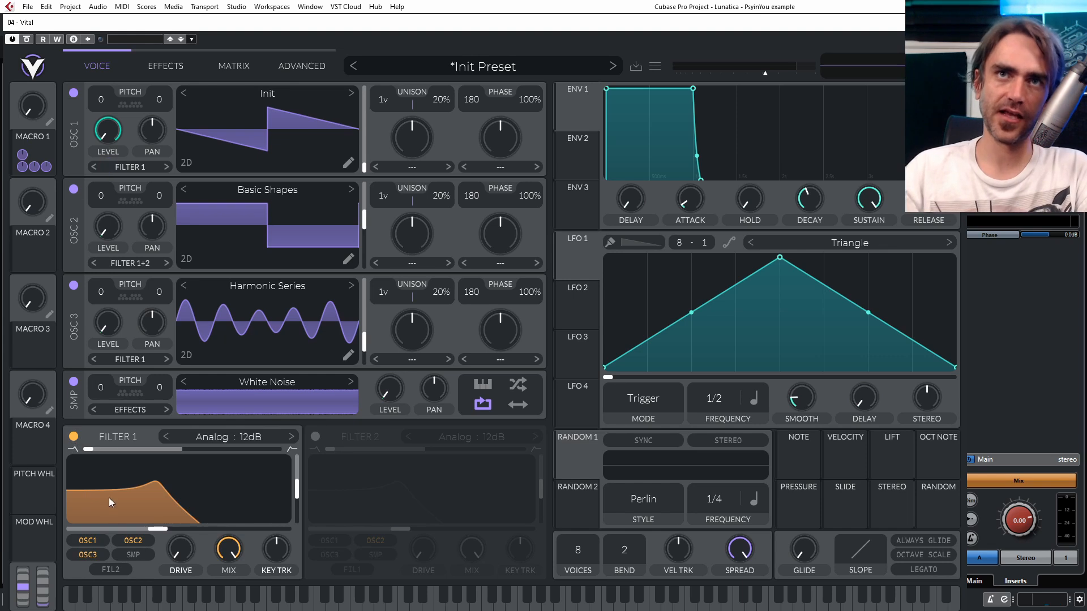
# - Enable Filter 2 and add oscillators 1 and 3 to its inputs
pyautogui.click(315, 437)
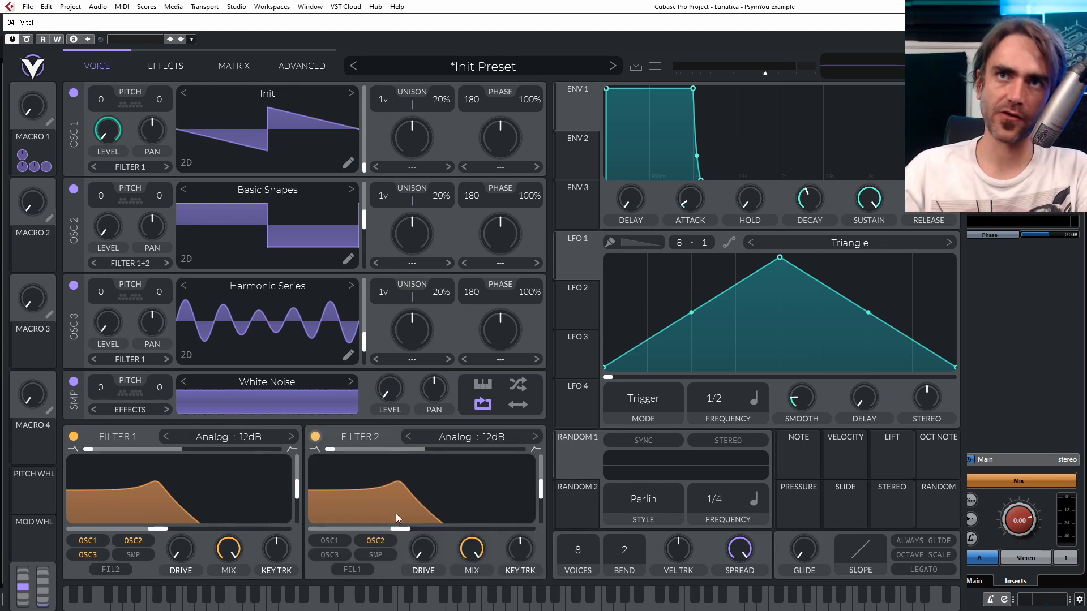
pyautogui.click(329, 540)
pyautogui.click(332, 553)
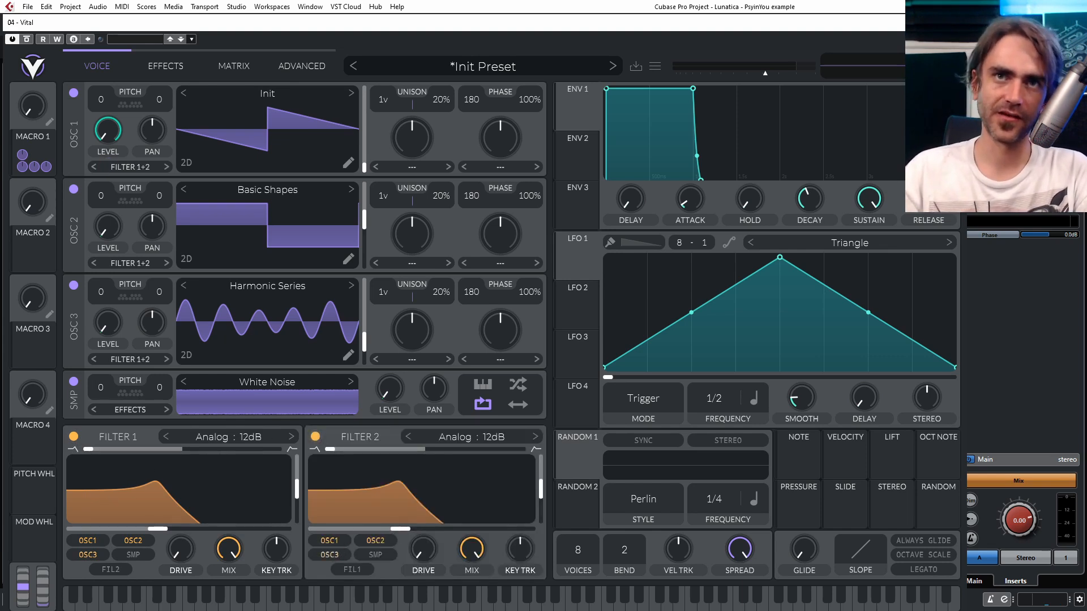
# - Add the sampler to the inputs of both filters and blend Filter 1 to a full high-pass response
pyautogui.click(133, 555)
pyautogui.click(379, 555)
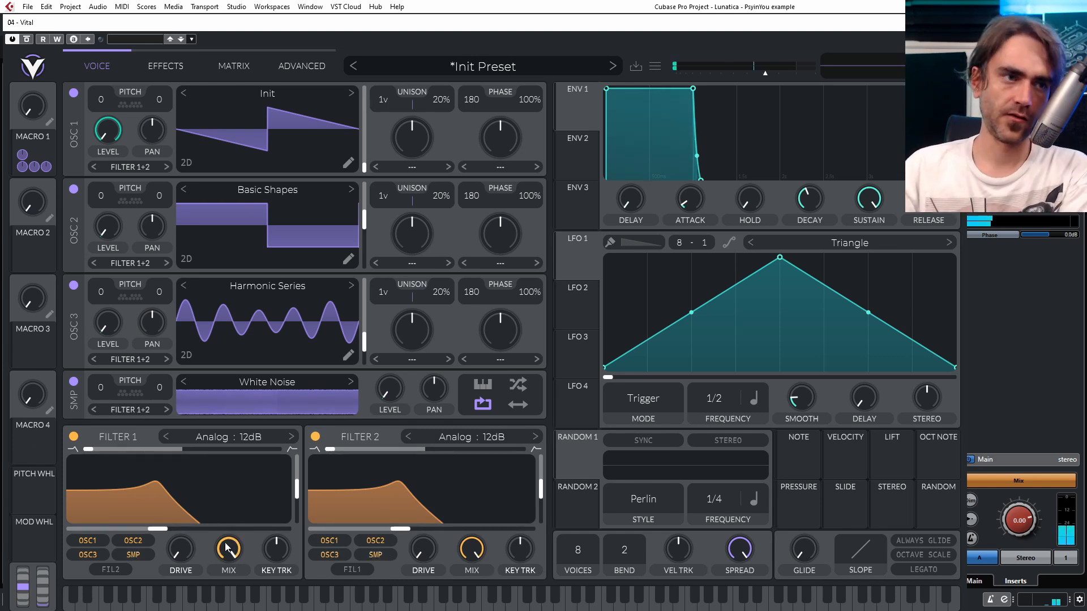
pyautogui.moveTo(229, 548); pyautogui.dragTo(234, 603)
pyautogui.moveTo(234, 555); pyautogui.dragTo(250, 514)
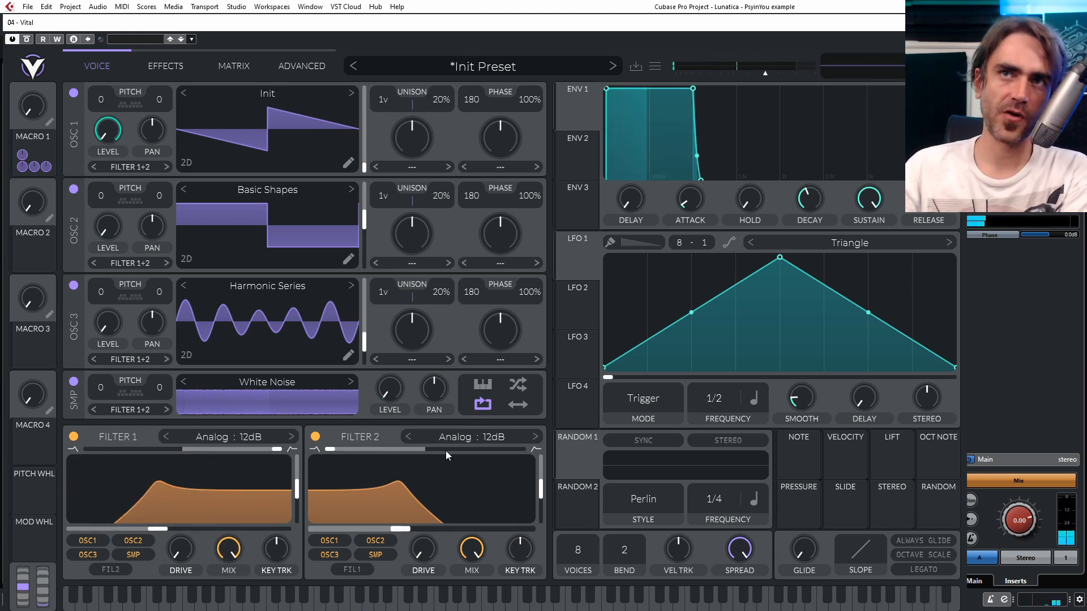
# - Blend Filter 2 to a band-pass response with zero mix and lower Filter 1's cutoff slightly
pyautogui.moveTo(381, 453); pyautogui.dragTo(503, 445)
pyautogui.moveTo(157, 529); pyautogui.dragTo(139, 538)
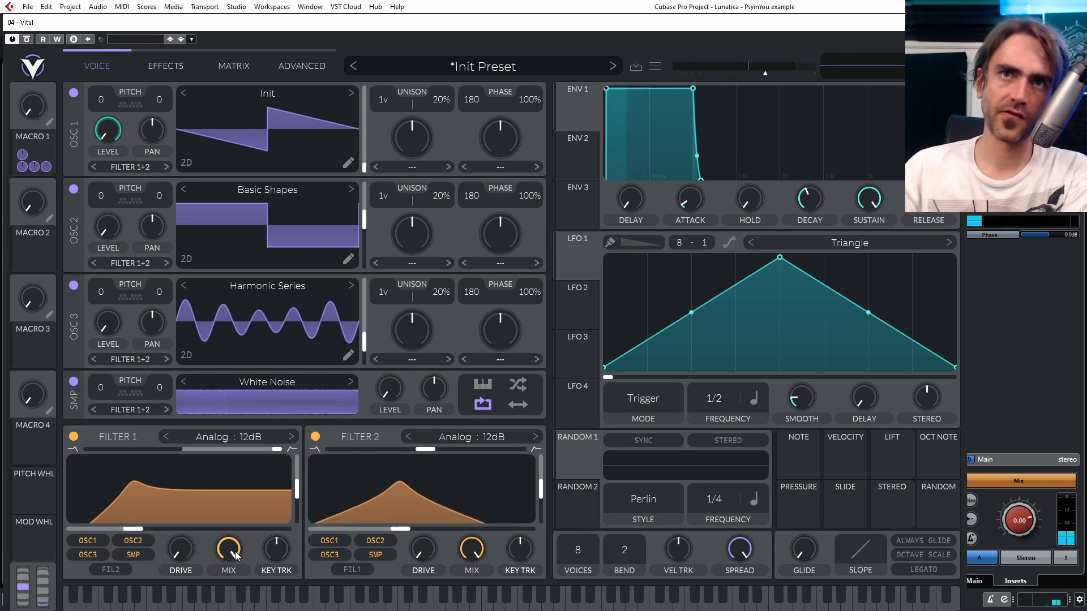
pyautogui.moveTo(471, 545); pyautogui.dragTo(469, 552)
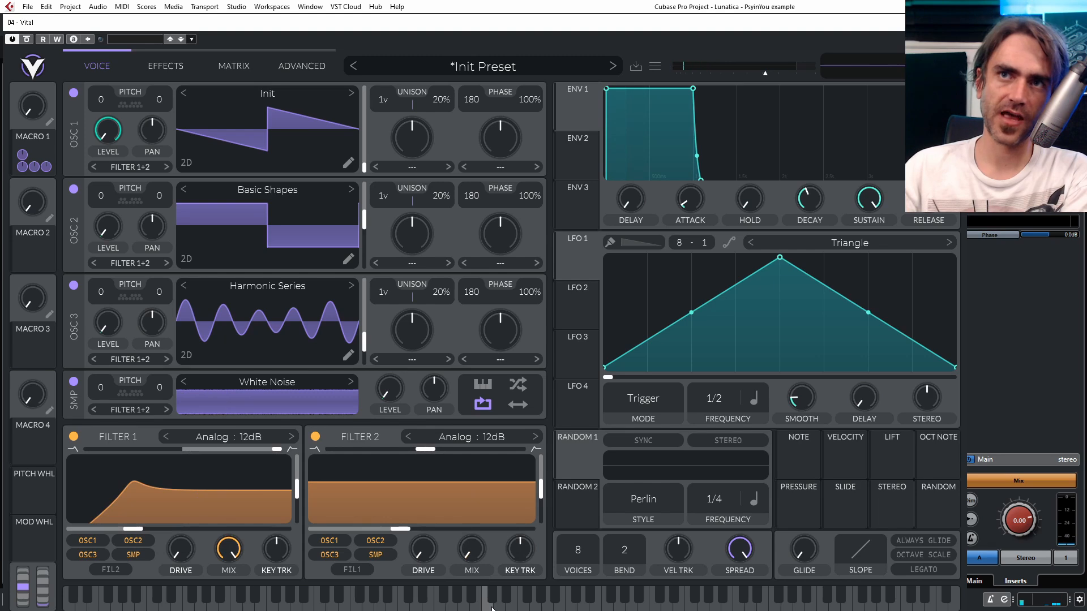
# - Assign Macro 1 to both filter mixes, fully negative for Filter 1, and feed Filter 2 only from Filter 1
pyautogui.moveTo(43, 141); pyautogui.dragTo(229, 609)
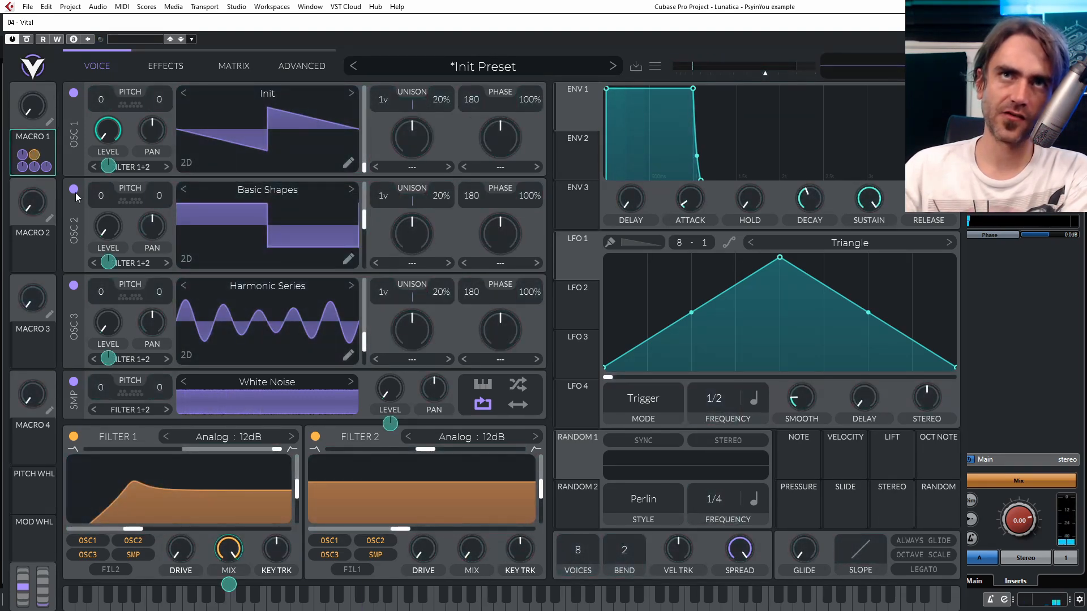
pyautogui.moveTo(43, 141); pyautogui.dragTo(476, 553)
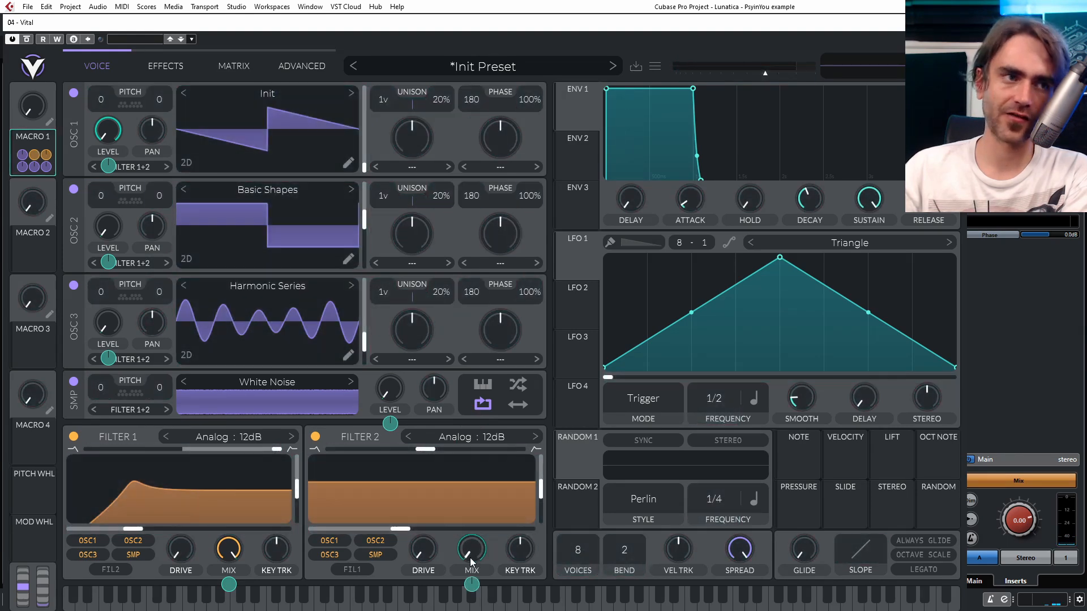
pyautogui.moveTo(31, 113); pyautogui.dragTo(32, 68)
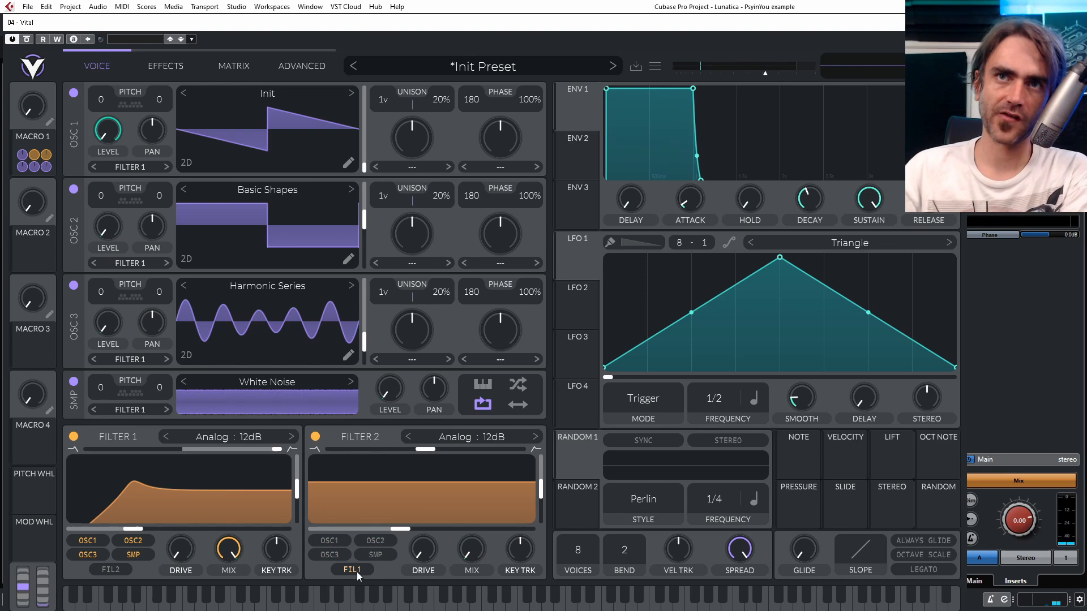
# - Draw the Filter 2 Mix remap curve as a step, at zero for the first four segments and full for the last four
pyautogui.click(165, 67)
pyautogui.click(218, 72)
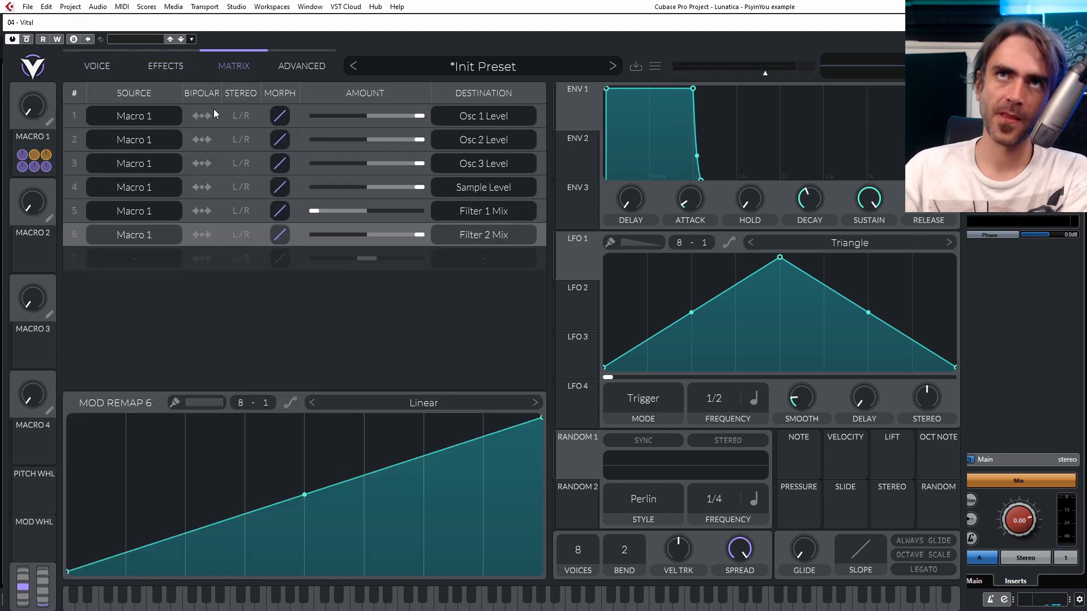
pyautogui.moveTo(117, 549)
pyautogui.mouseDown()
pyautogui.moveTo(113, 566)
pyautogui.moveTo(300, 572)
pyautogui.moveTo(371, 357)
pyautogui.moveTo(535, 348)
pyautogui.mouseUp()
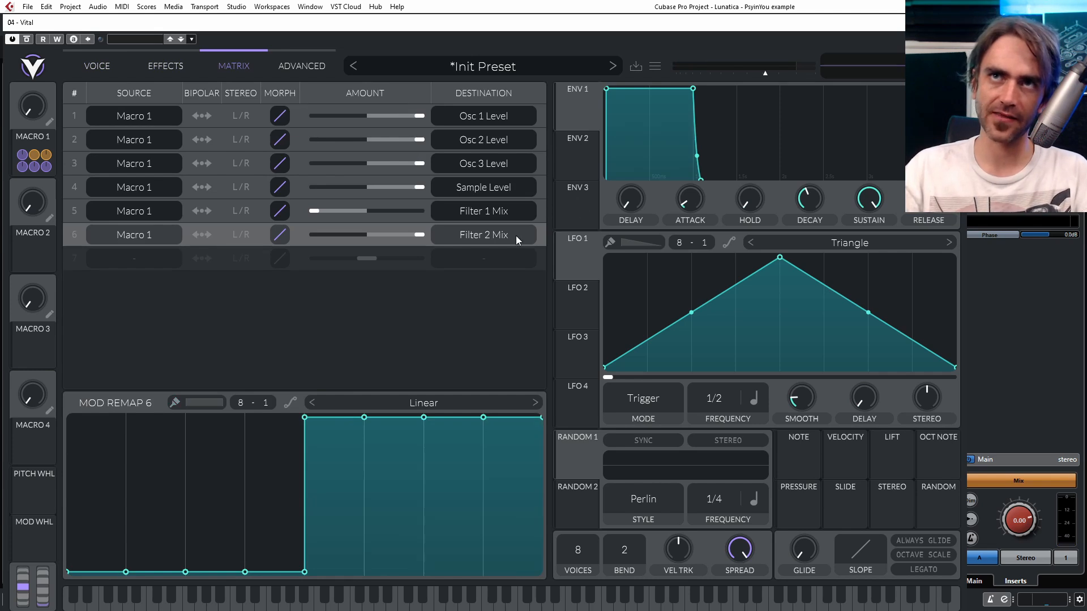
# - Sweep Macro 1 down and up to audition the switching between sources and filters
pyautogui.click(97, 65)
pyautogui.moveTo(32, 115)
pyautogui.moveTo(32, 115); pyautogui.dragTo(16, 207)
pyautogui.moveTo(38, 111); pyautogui.dragTo(57, 80)
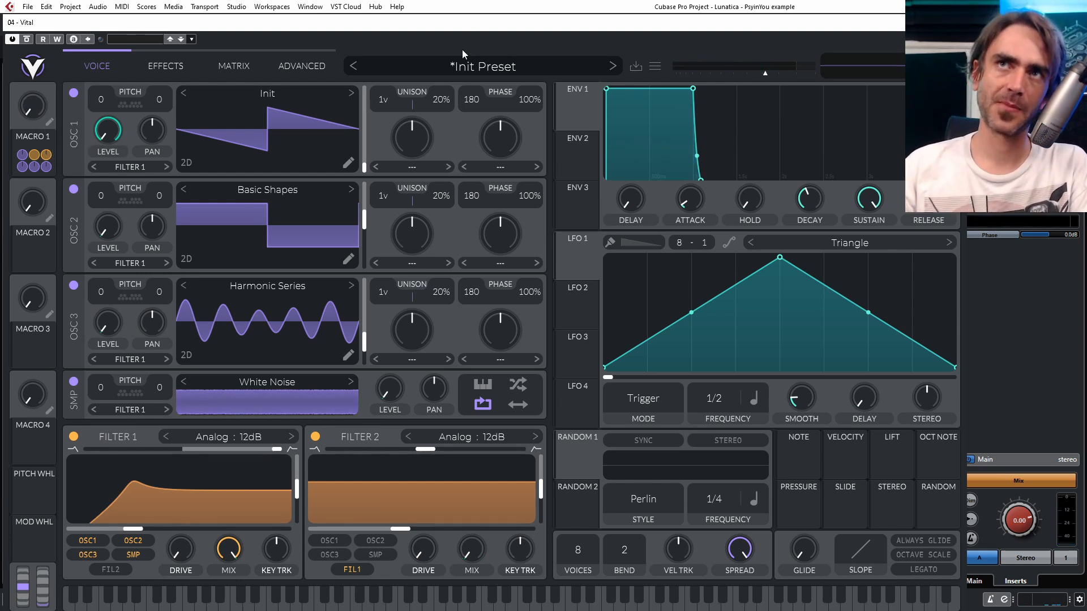
# - Save the patch as a preset named "Switch template 1"
pyautogui.click(638, 67)
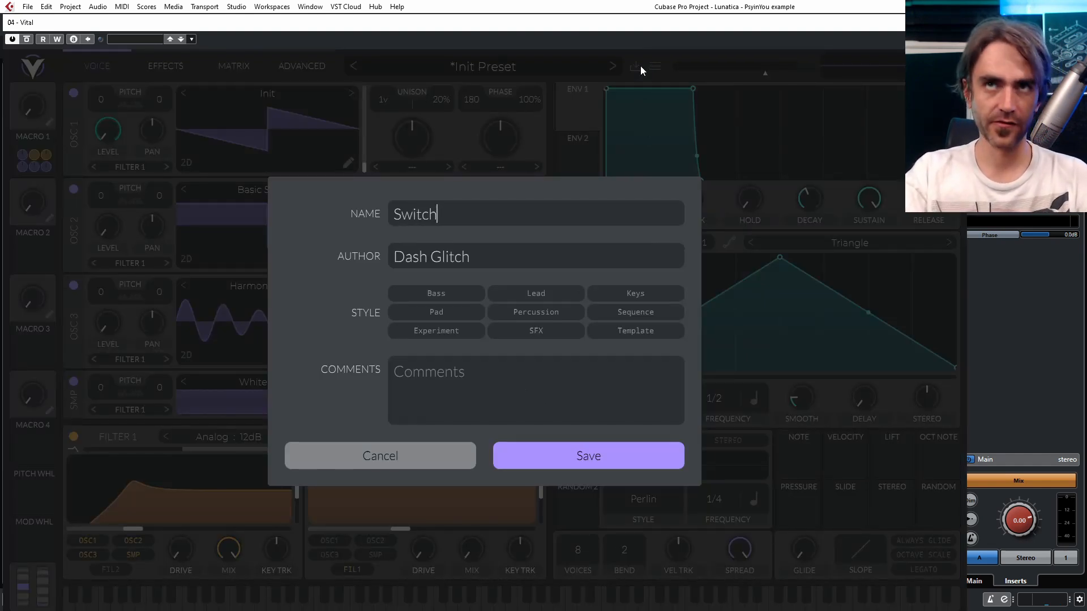
pyautogui.write('Switch template')
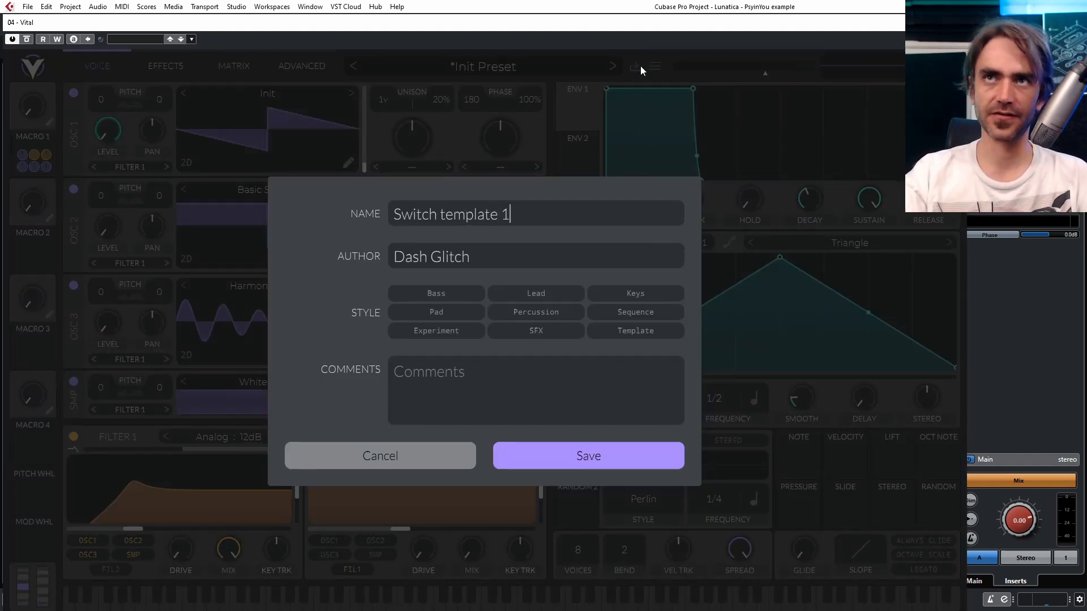
pyautogui.write(' 1')
pyautogui.press('Return')
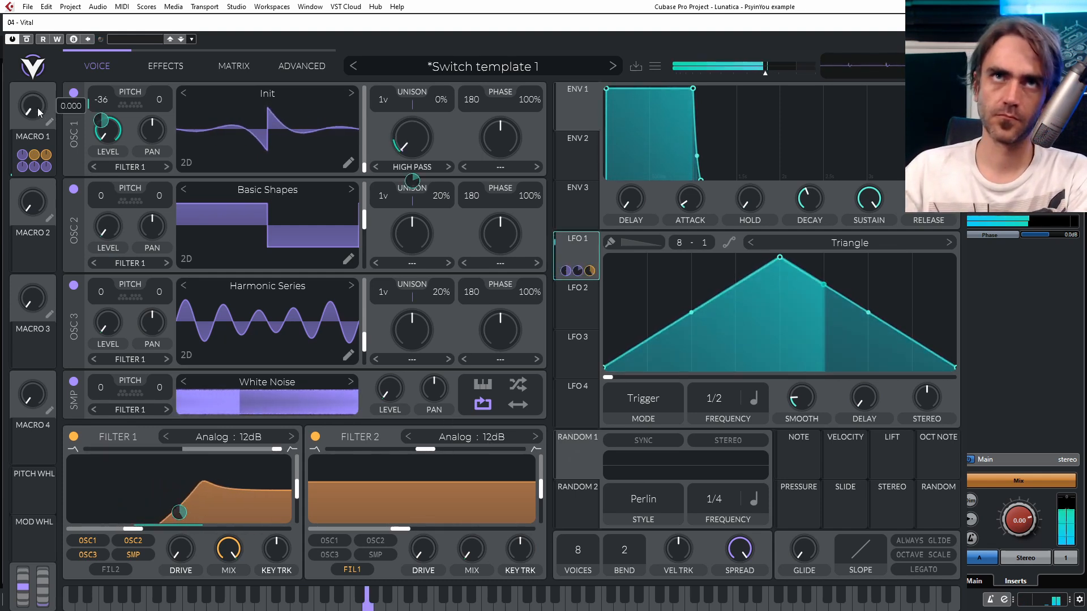
# - Remove the LFO 1 modulation from Filter 1's cutoff and turn off Osc 1's High Pass spectral morph
pyautogui.moveTo(37, 107); pyautogui.dragTo(79, 285)
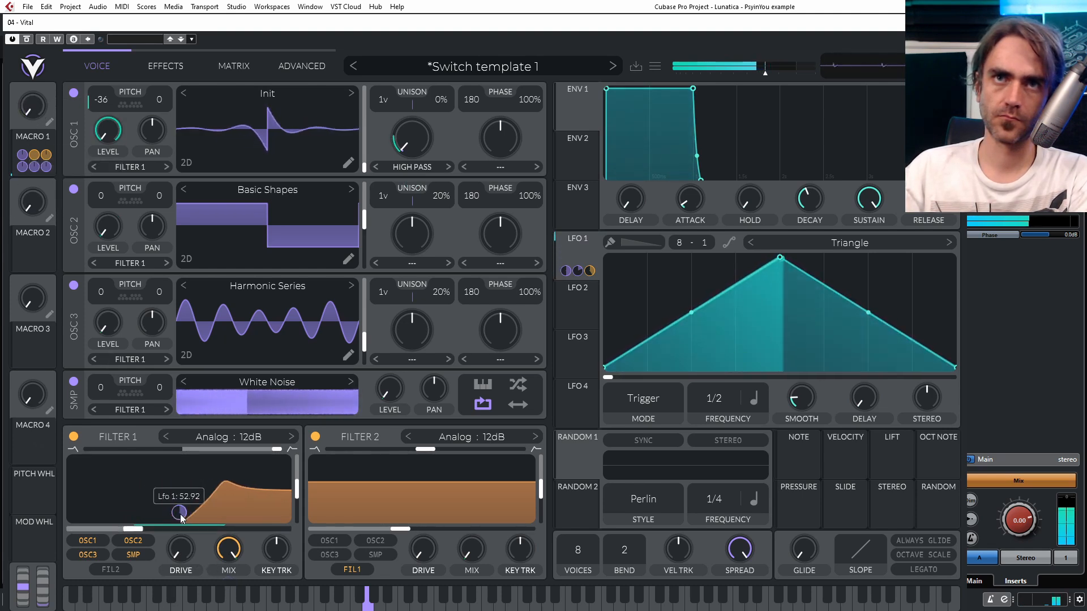
pyautogui.doubleClick(180, 516)
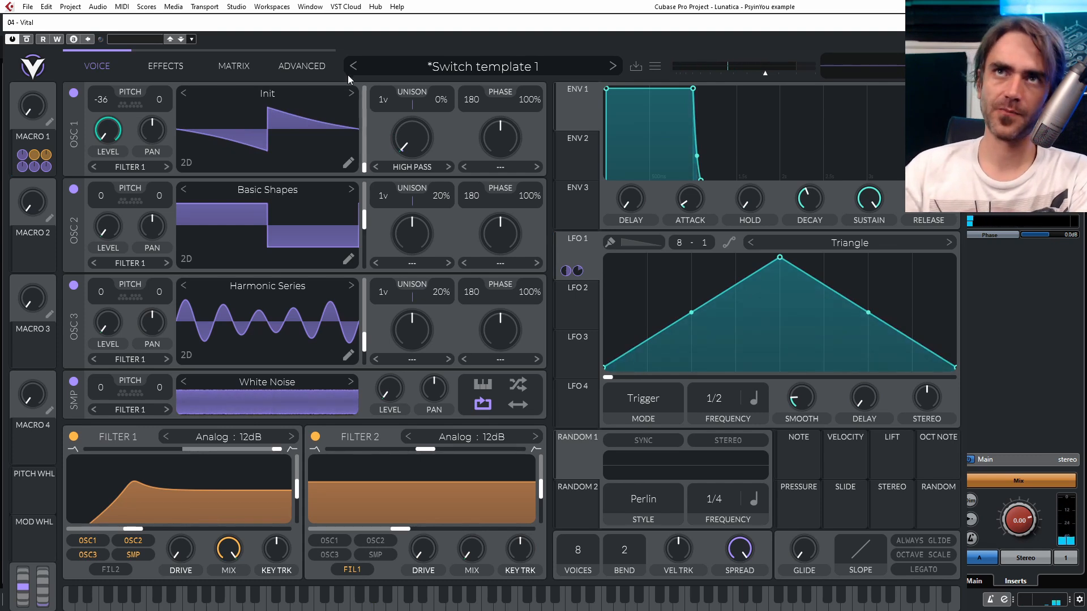
pyautogui.click(402, 168)
pyautogui.click(409, 180)
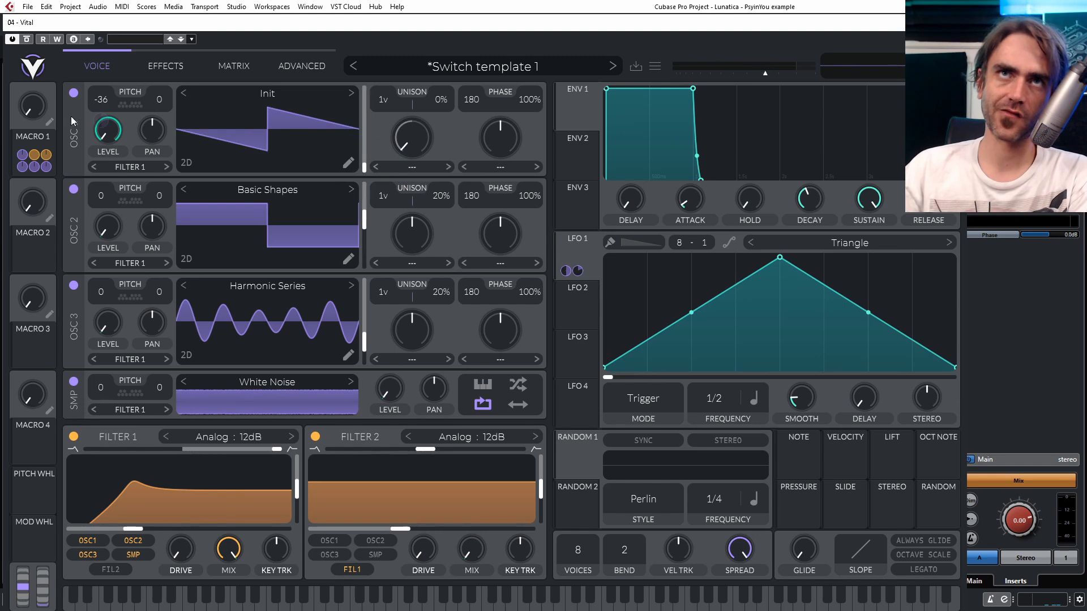
# - Add a Frequency Filter modifier to Osc 1's Init wavetable and set its style to Band Pass
pyautogui.click(351, 164)
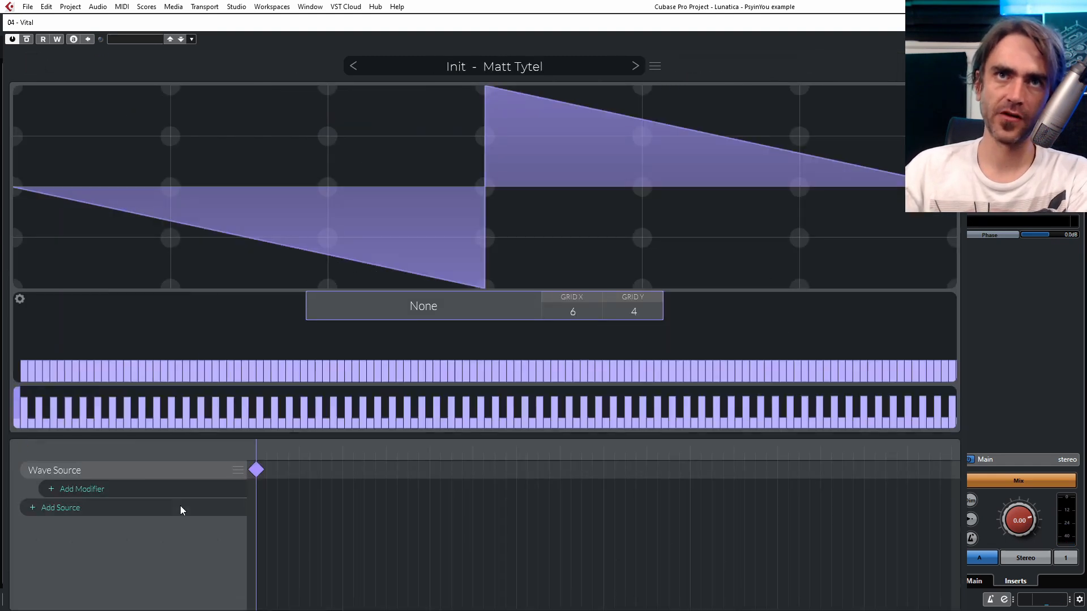
pyautogui.click(132, 492)
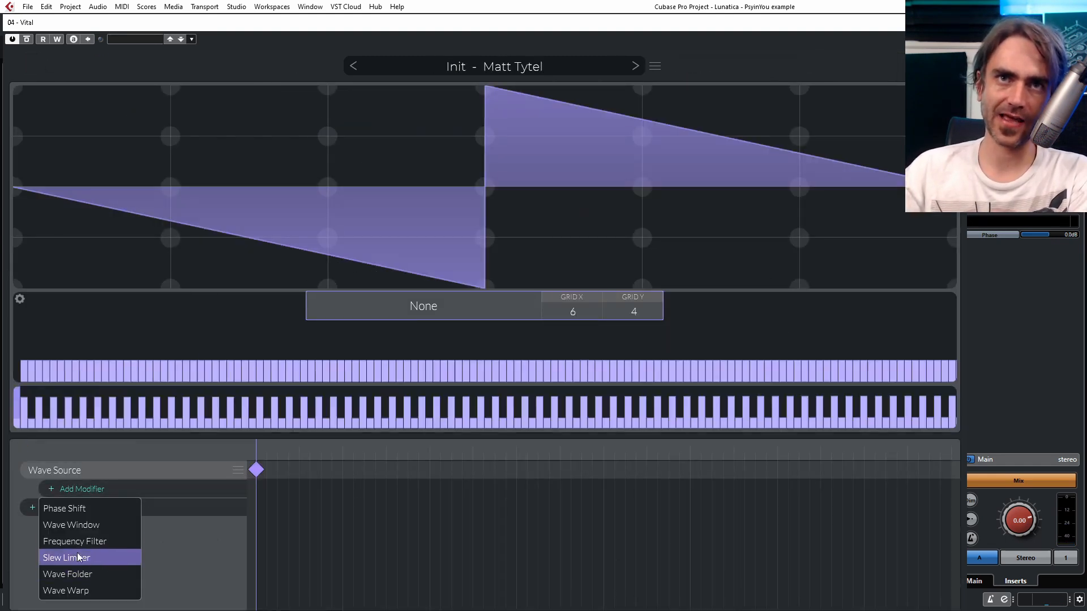
pyautogui.click(87, 542)
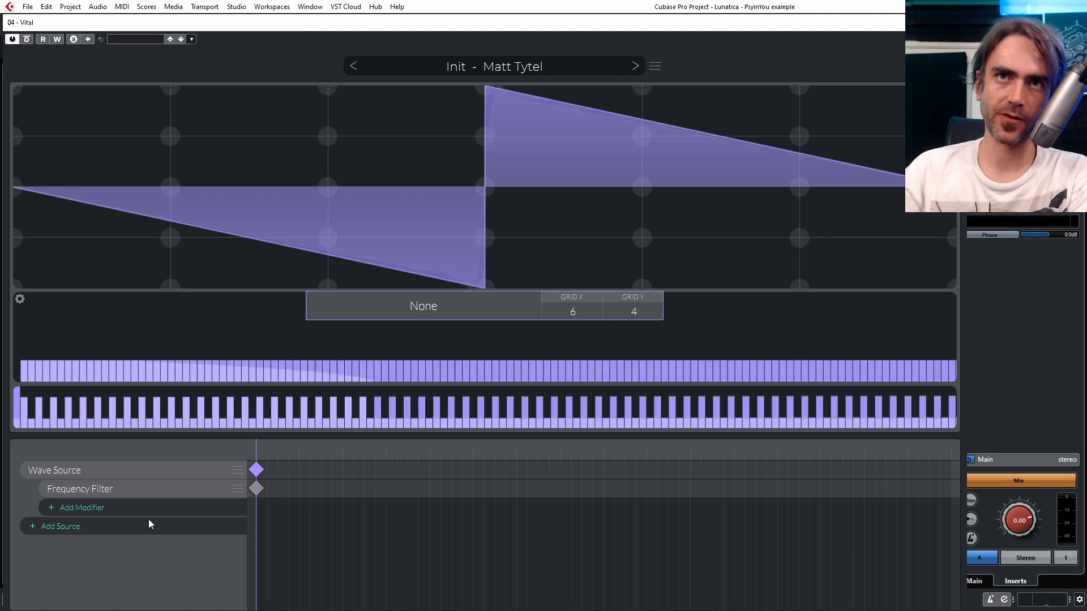
pyautogui.click(265, 491)
pyautogui.click(323, 315)
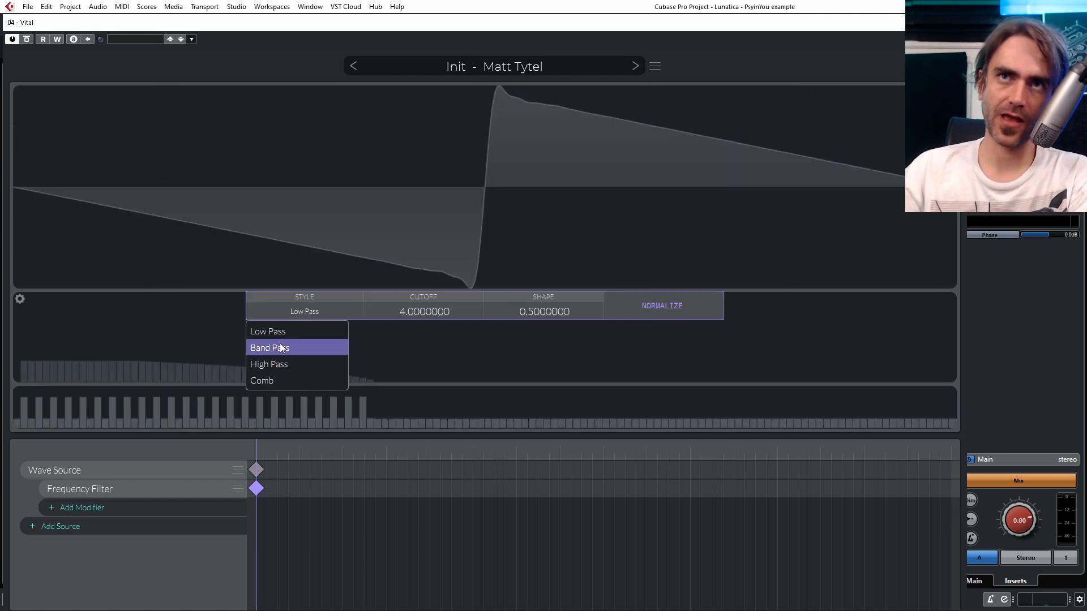
pyautogui.click(280, 348)
# - Add a second Frequency Filter keyframe, move it to the end of the wavetable and return to the first frame
pyautogui.doubleClick(546, 489)
pyautogui.moveTo(546, 489); pyautogui.dragTo(977, 478)
pyautogui.moveTo(263, 455); pyautogui.dragTo(226, 451)
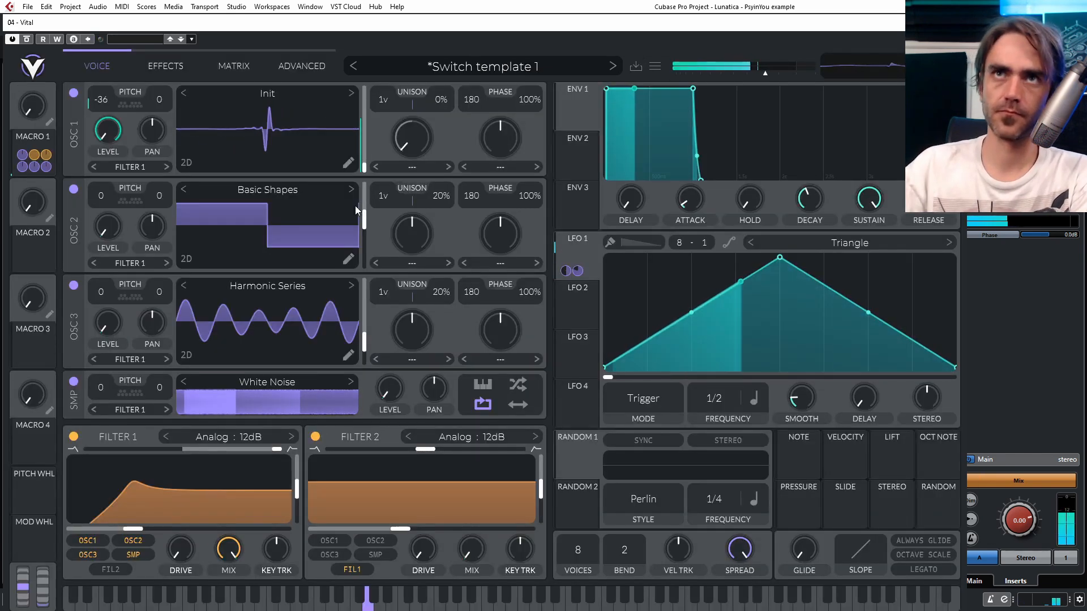
# - With Macro 1 raised to Osc 2, load the user wavetable FM 1 into Osc 2 and transpose it by -12
pyautogui.moveTo(33, 114)
pyautogui.mouseDown()
pyautogui.moveTo(46, 103)
pyautogui.moveTo(26, 137)
pyautogui.moveTo(47, 103)
pyautogui.moveTo(67, 133)
pyautogui.moveTo(38, 104)
pyautogui.moveTo(46, 110)
pyautogui.mouseUp()
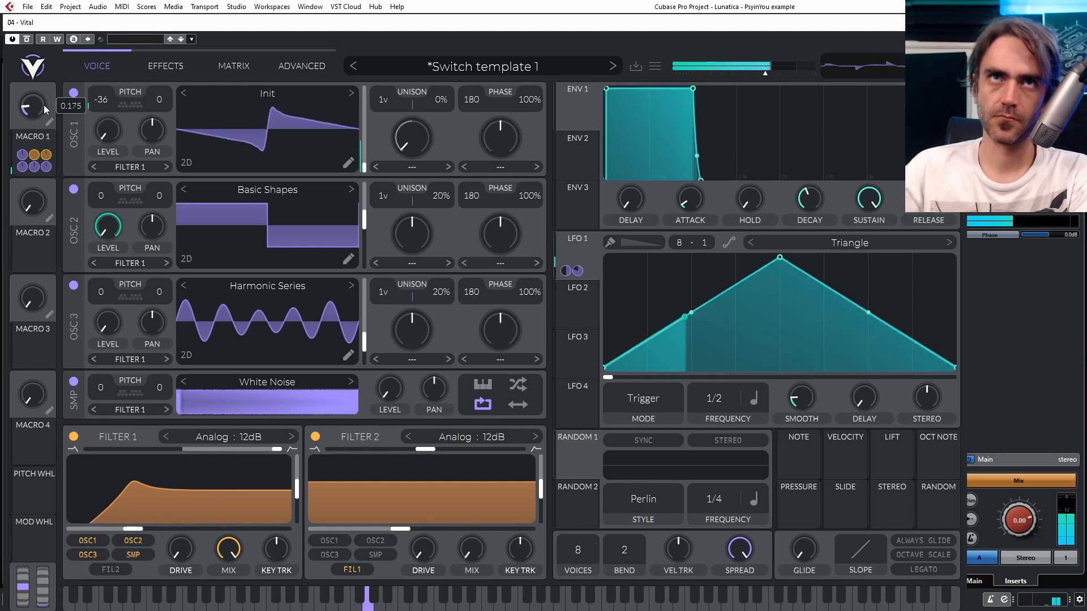
pyautogui.click(260, 192)
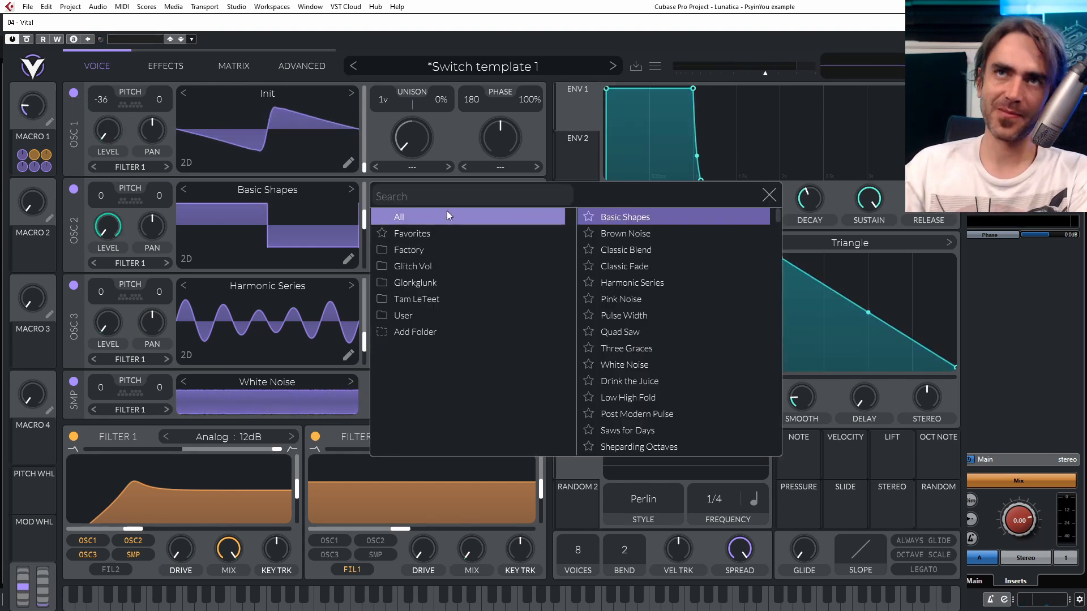
pyautogui.click(417, 315)
pyautogui.click(610, 349)
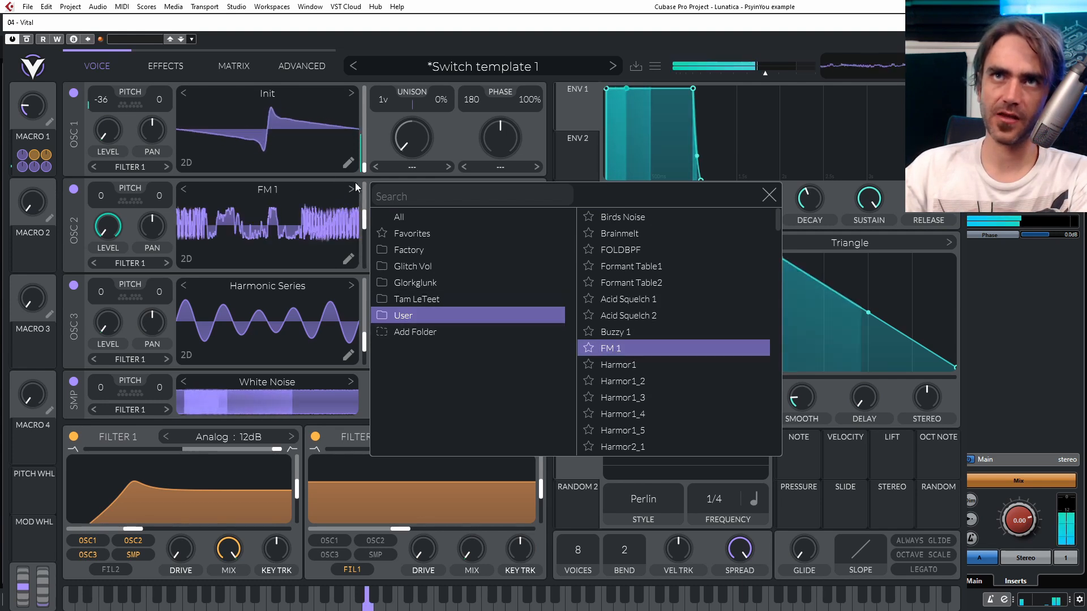
pyautogui.click(364, 221)
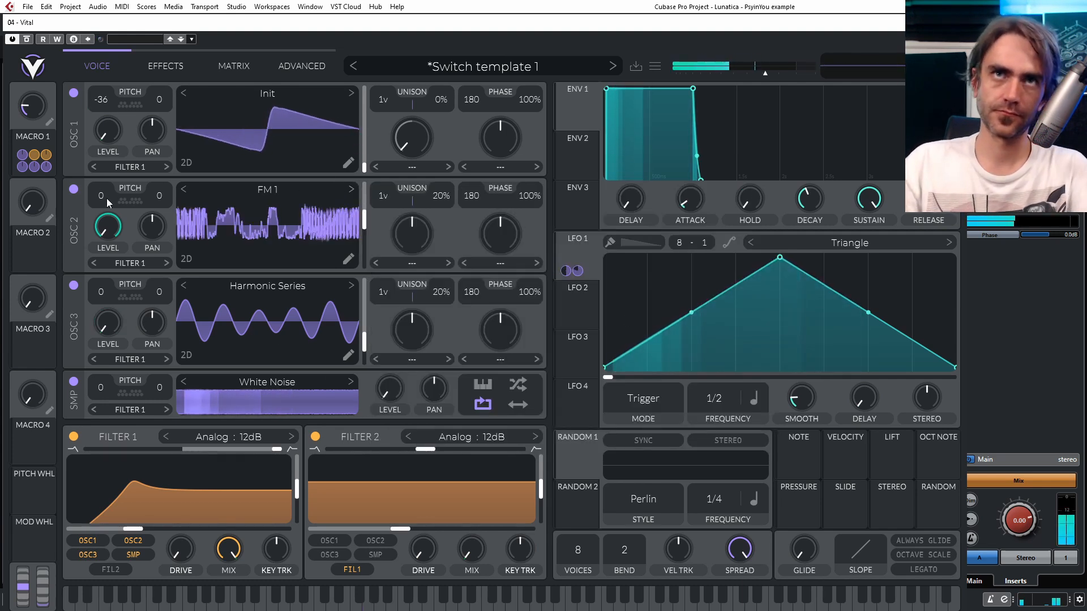
pyautogui.moveTo(104, 197); pyautogui.dragTo(96, 199)
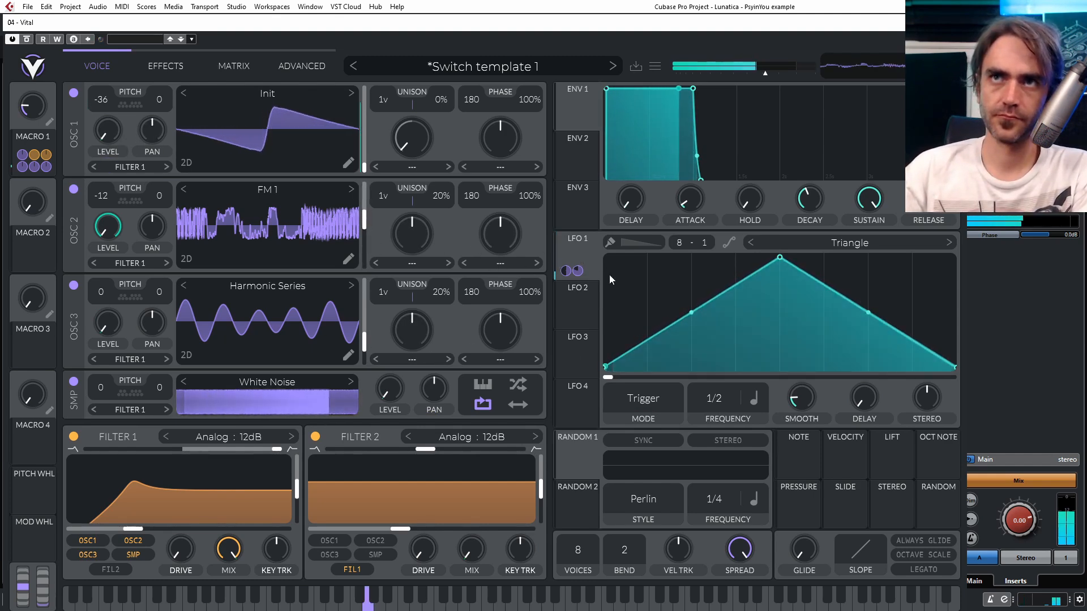
# - Modulate Filter 1's cutoff with LFO 2 and reduce the modulation amount while auditioning with Macro 1
pyautogui.moveTo(566, 320); pyautogui.dragTo(183, 513)
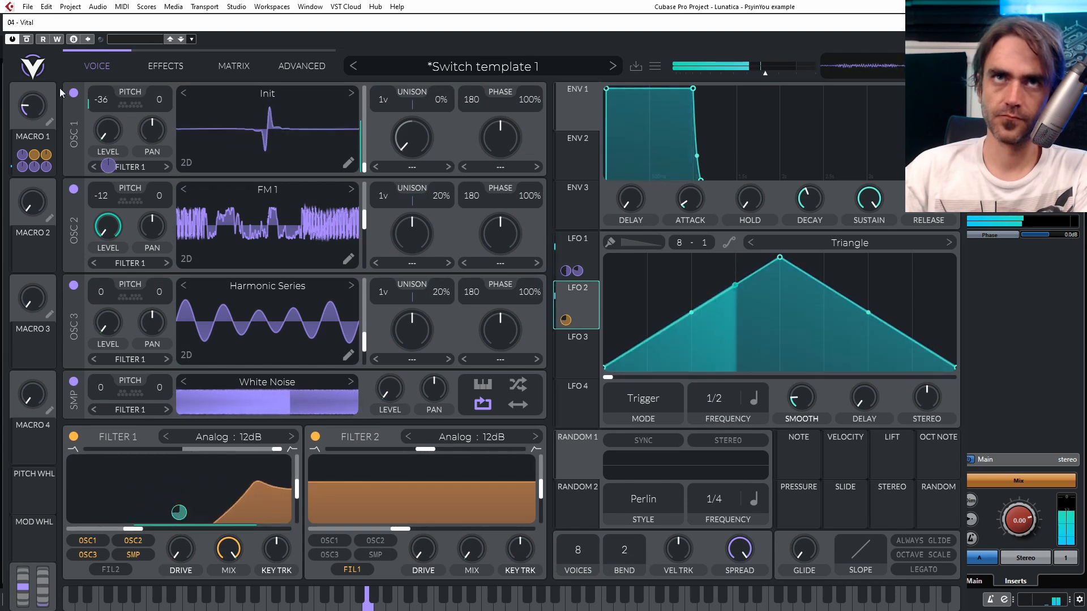
pyautogui.moveTo(32, 106)
pyautogui.mouseDown()
pyautogui.moveTo(33, 136)
pyautogui.moveTo(39, 122)
pyautogui.mouseUp()
pyautogui.moveTo(139, 528)
pyautogui.moveTo(178, 512); pyautogui.dragTo(179, 537)
pyautogui.moveTo(36, 116)
pyautogui.mouseDown()
pyautogui.moveTo(37, 95)
pyautogui.moveTo(37, 127)
pyautogui.mouseUp()
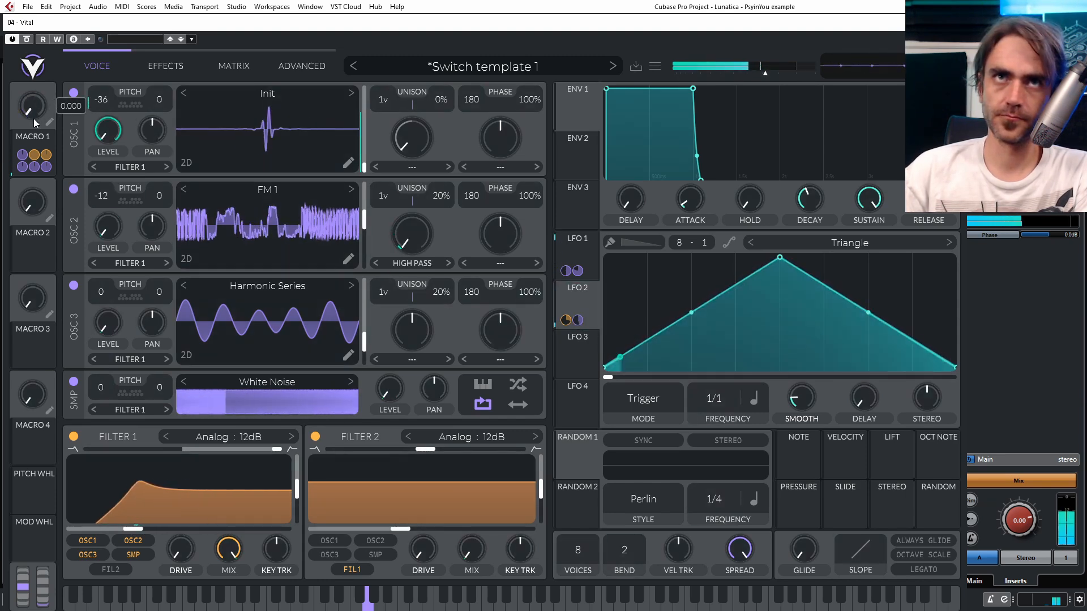
# - Set Osc 3's wave morph to FM Osc 2 at 26% and sweep Macro 1 back to zero
pyautogui.click(500, 359)
pyautogui.click(493, 521)
pyautogui.click(494, 359)
pyautogui.click(493, 538)
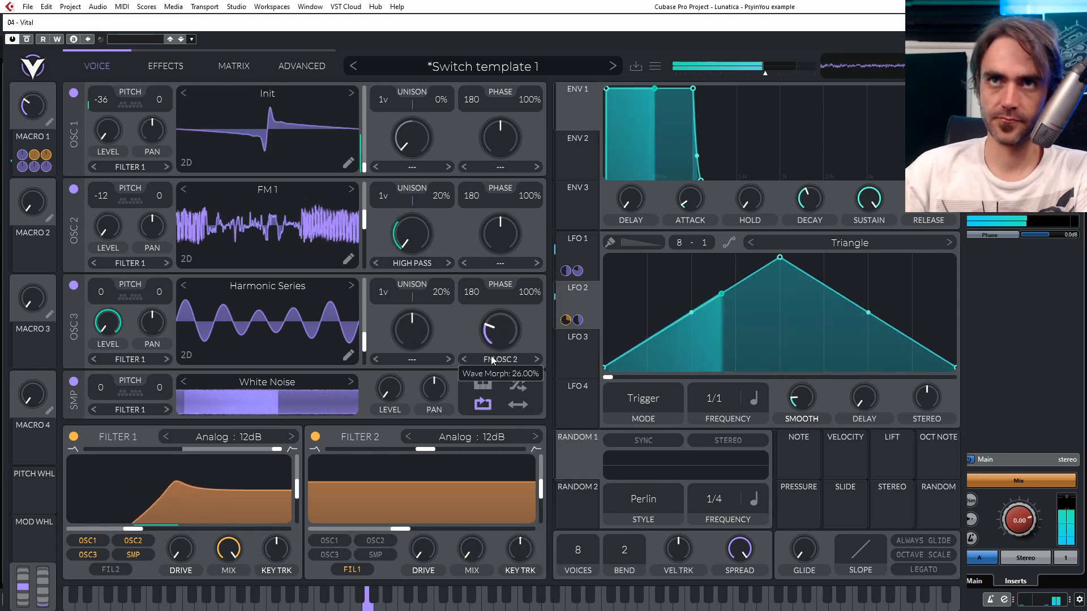
pyautogui.moveTo(37, 106); pyautogui.dragTo(69, 203)
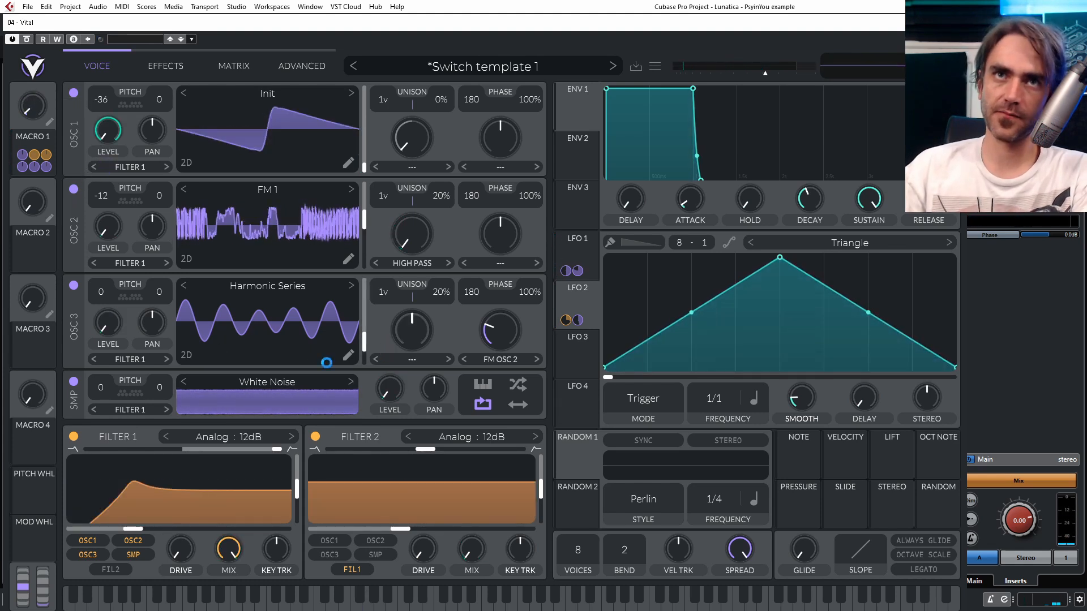
# - Transpose the sampler by -48 with Random 1 modulating its pitch, and assign Random 2 to Filter 2's cutoff
pyautogui.moveTo(107, 390); pyautogui.dragTo(95, 395)
pyautogui.moveTo(577, 464); pyautogui.dragTo(99, 387)
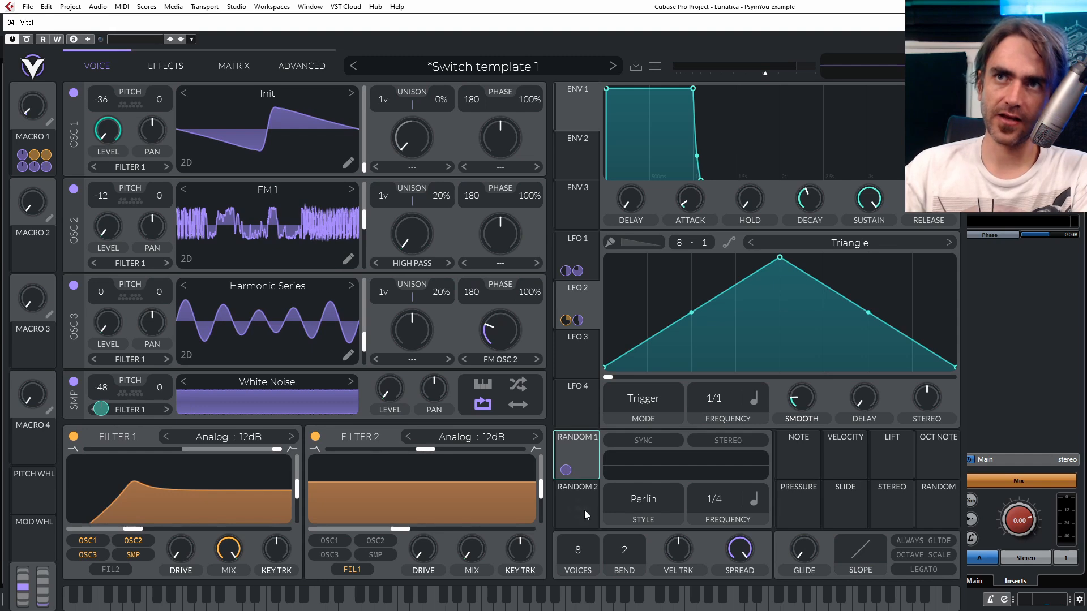
pyautogui.moveTo(574, 503); pyautogui.dragTo(399, 516)
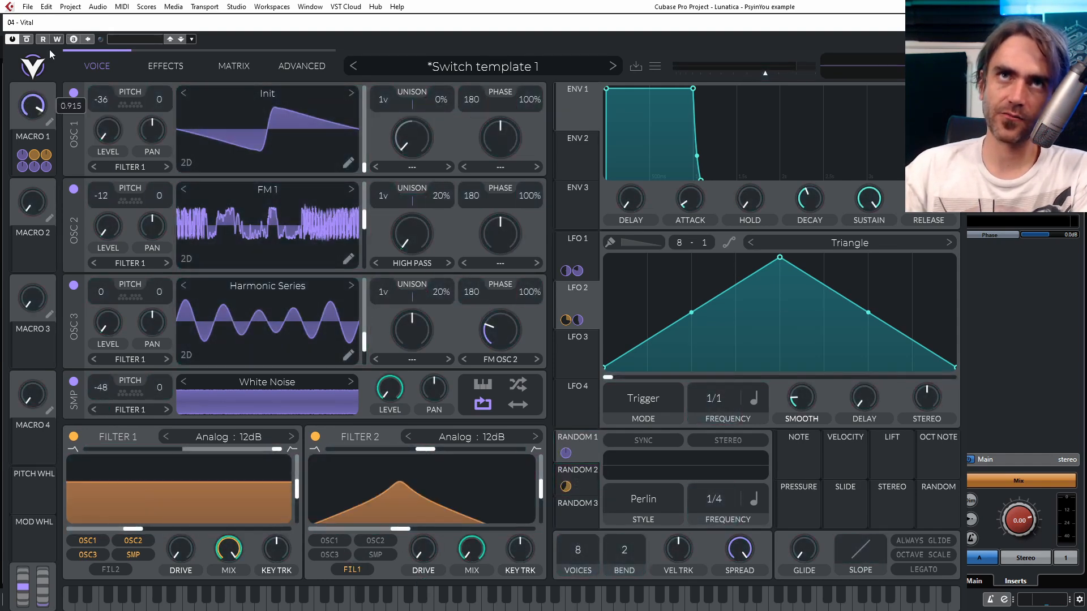
# - Switch Filter 2 to Analog 24dB and set Random 1 to Sample & Hold at a faster rate
pyautogui.click(535, 437)
pyautogui.click(663, 496)
pyautogui.click(667, 553)
pyautogui.scroll(2, 717, 502)
# - Set Random 2 to Sample & Hold at 1/16 and lower Filter 2's cutoff
pyautogui.click(582, 479)
pyautogui.click(660, 500)
pyautogui.click(667, 553)
pyautogui.scroll(2, 717, 502)
pyautogui.moveTo(401, 529); pyautogui.dragTo(355, 529)
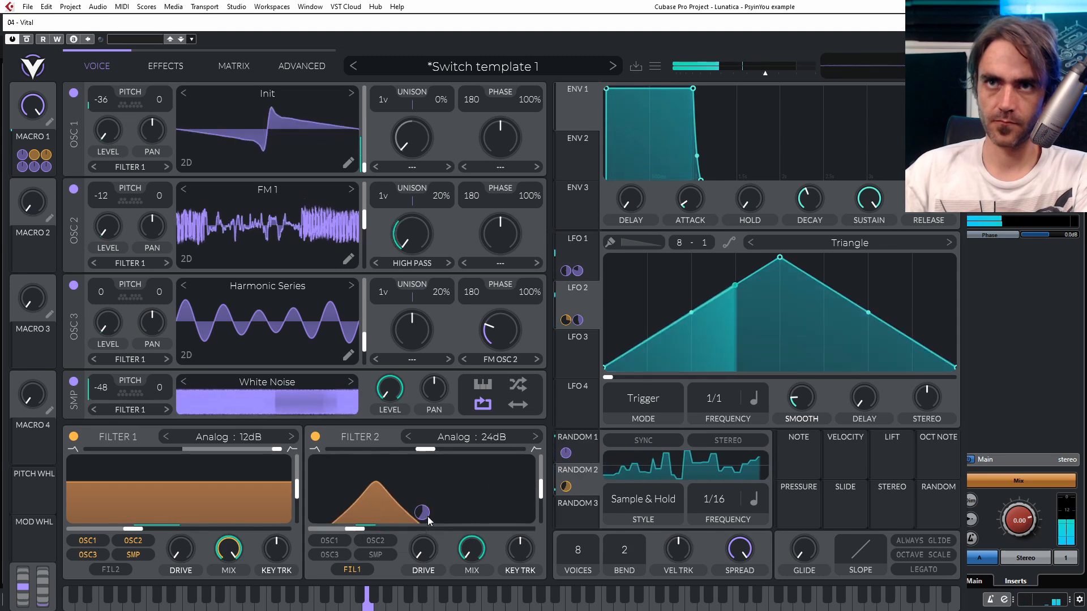
# - Sweep Macro 1 back down to zero and open the modulation matrix for review
pyautogui.moveTo(45, 108); pyautogui.dragTo(80, 310)
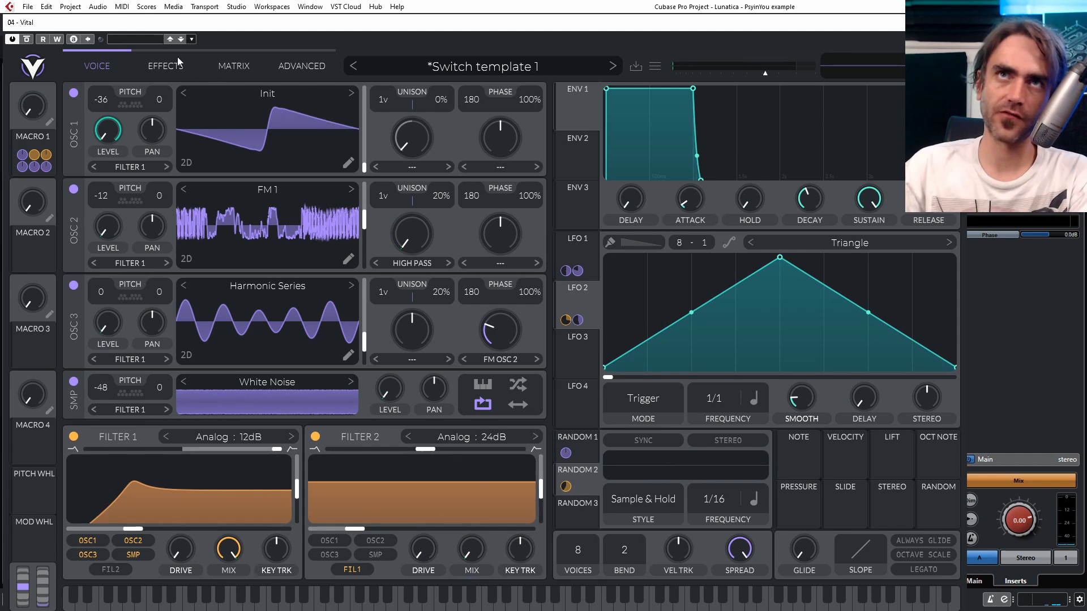
pyautogui.click(233, 67)
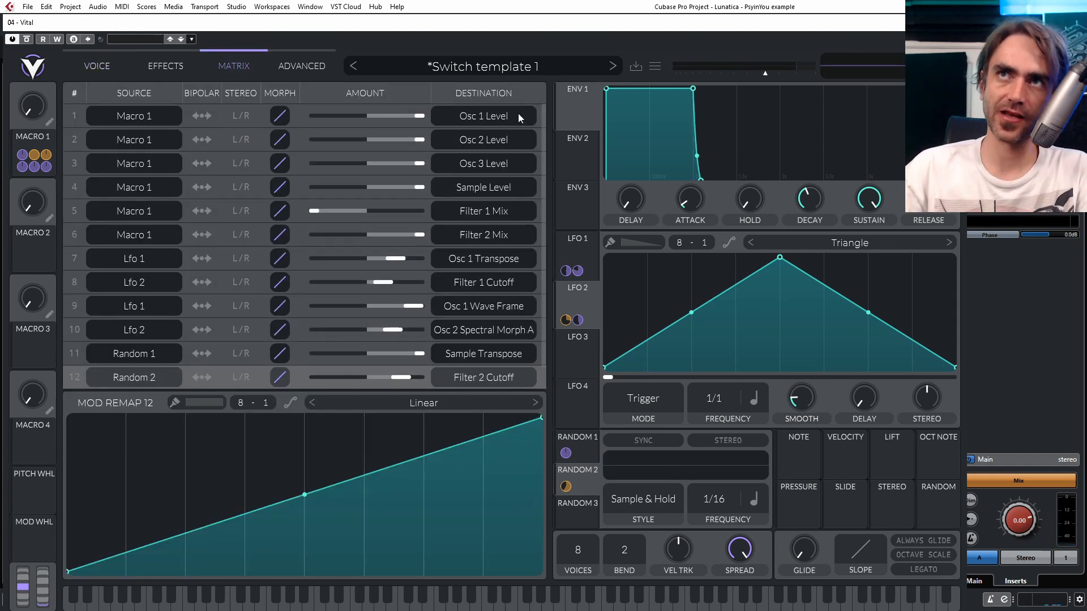
# - Lower the first full-height bar in Macro 1's remap curves for Osc 1, Osc 2, Osc 3 and Sample Level to about two thirds
pyautogui.click(299, 116)
pyautogui.moveTo(73, 430)
pyautogui.mouseDown()
pyautogui.moveTo(88, 443)
pyautogui.moveTo(79, 468)
pyautogui.mouseUp()
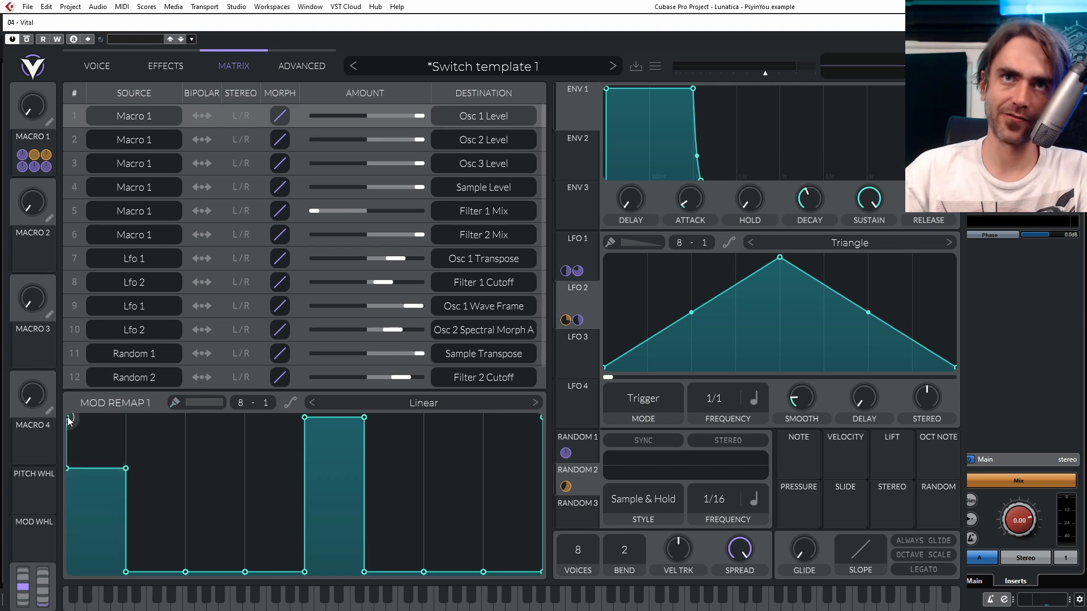
pyautogui.click(301, 146)
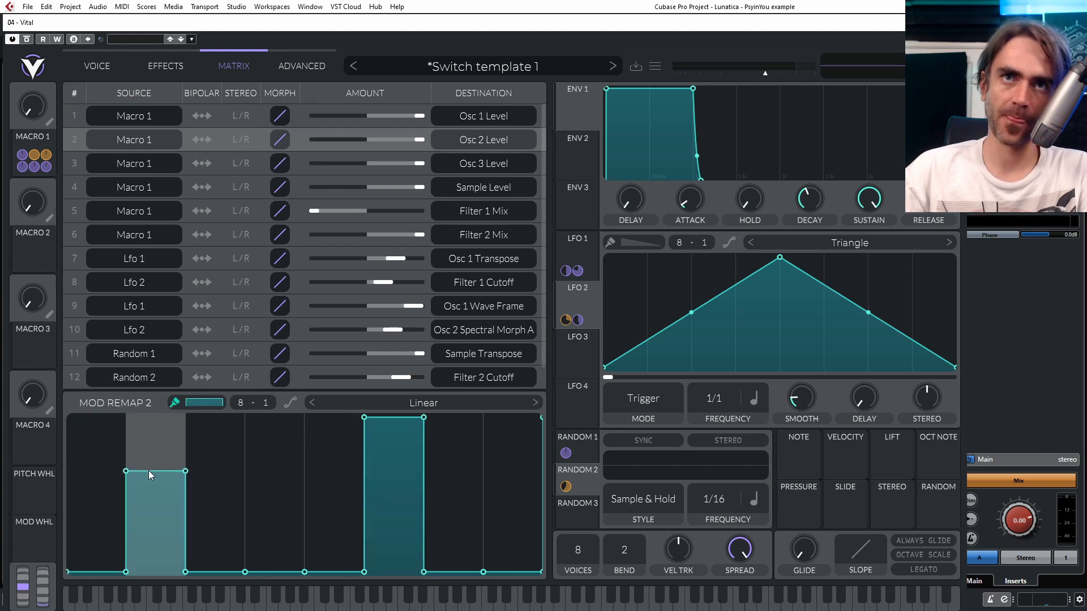
pyautogui.click(303, 169)
pyautogui.moveTo(206, 432); pyautogui.dragTo(214, 470)
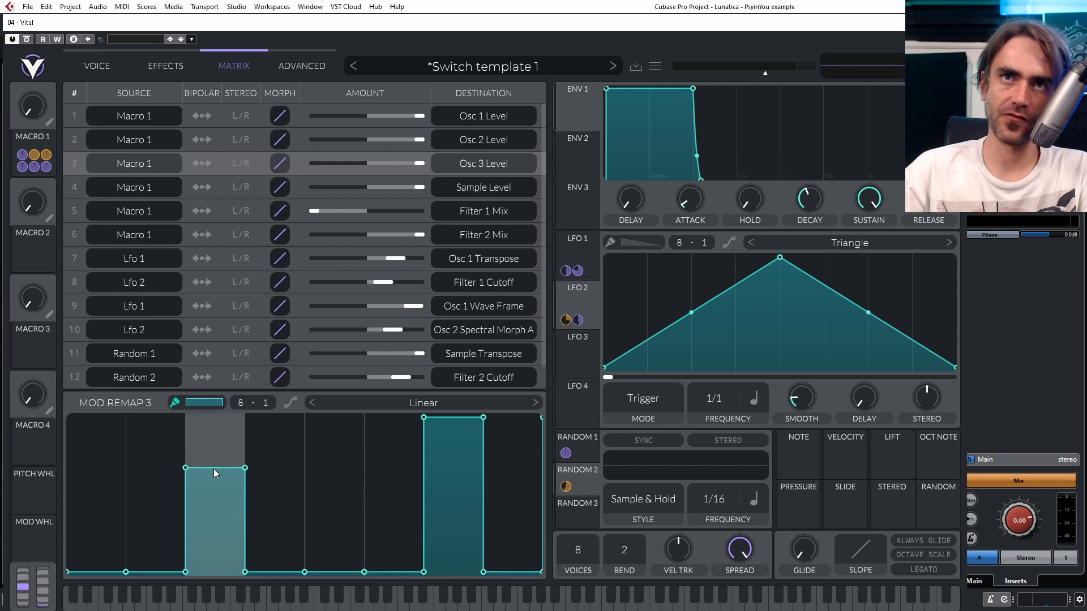
pyautogui.click(308, 192)
pyautogui.moveTo(274, 418); pyautogui.dragTo(275, 475)
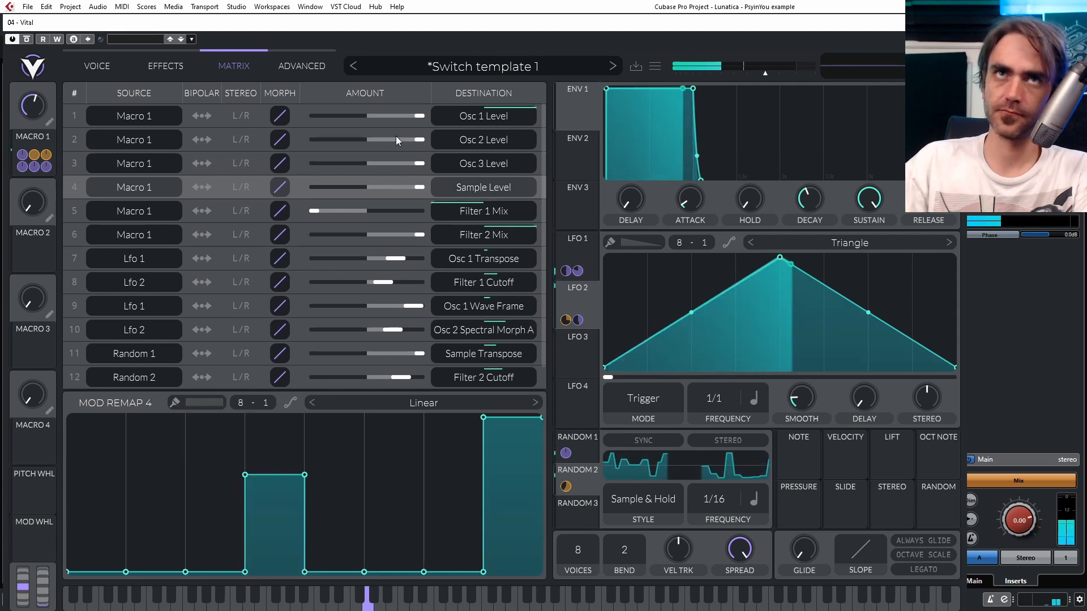
# - Turn Macro 1 back down to zero and raise the synth's output volume slightly
pyautogui.moveTo(26, 119)
pyautogui.mouseDown()
pyautogui.moveTo(50, 99)
pyautogui.moveTo(16, 128)
pyautogui.mouseUp()
pyautogui.moveTo(772, 73); pyautogui.dragTo(792, 71)
pyautogui.moveTo(46, 98); pyautogui.dragTo(85, 115)
# - Return to the oscillator view and rename Macro 1 as OSC STATE
pyautogui.click(96, 67)
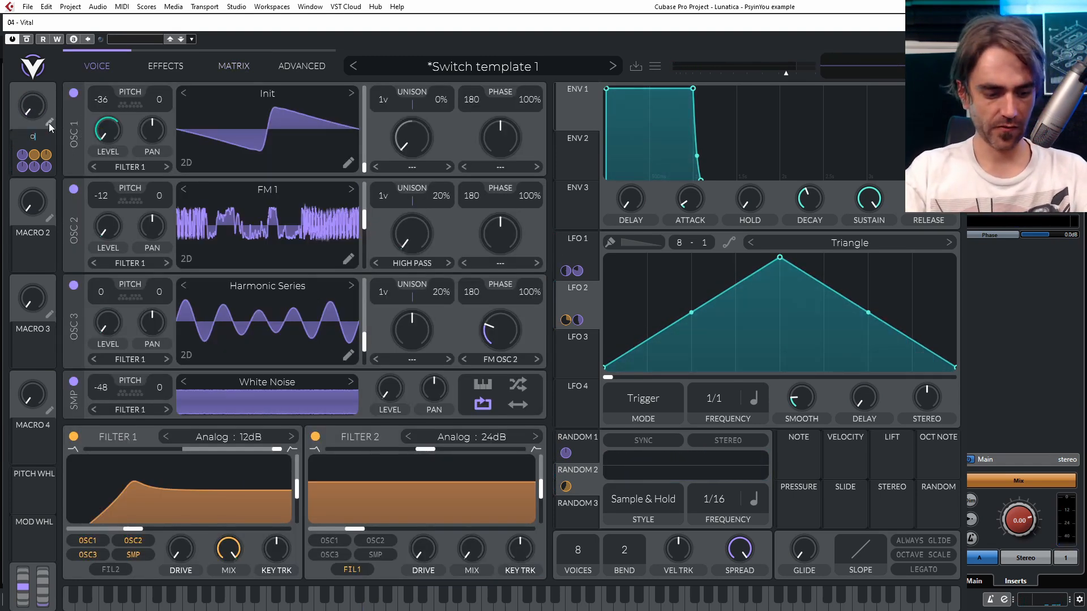
pyautogui.write('tate')
pyautogui.press('Return')
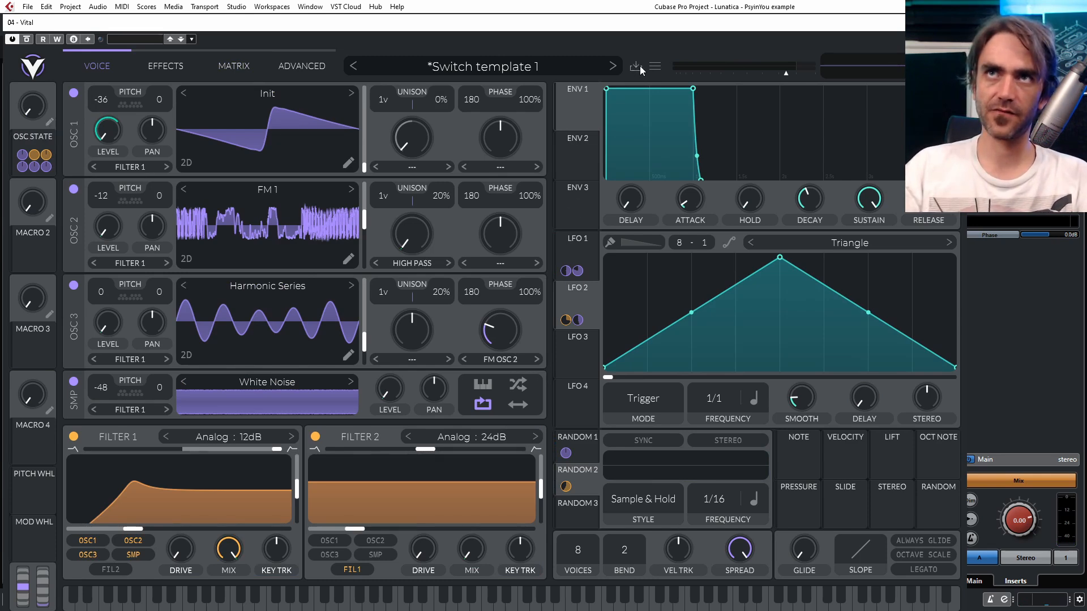
# - Save the patch as a new preset named State Switchg 1
pyautogui.click(635, 67)
pyautogui.hotkey('ctrl', 'a')
pyautogui.write('State Switchg 1')
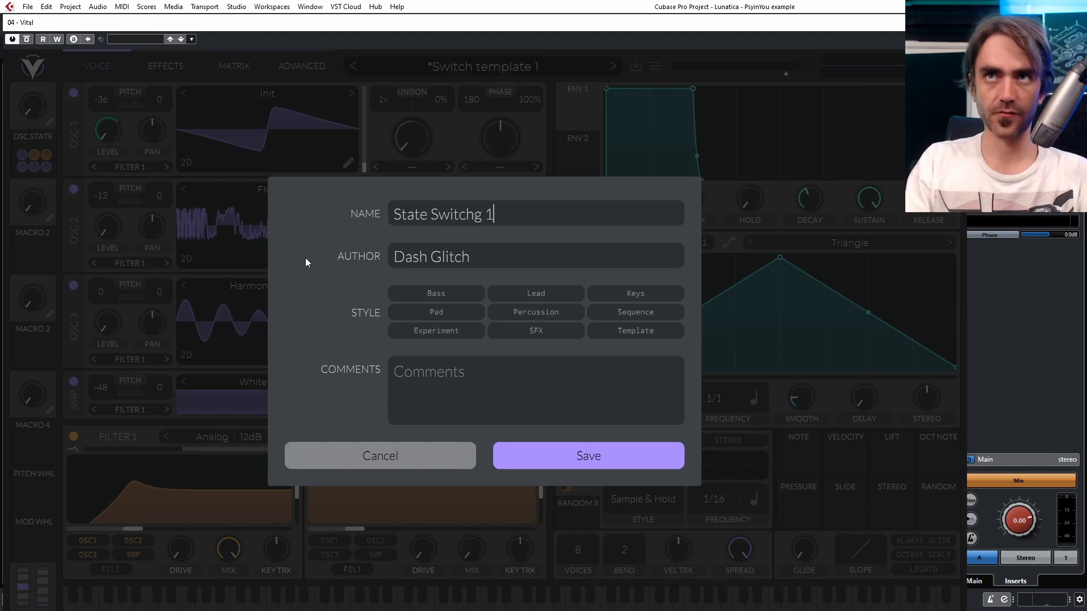
pyautogui.press('Return')
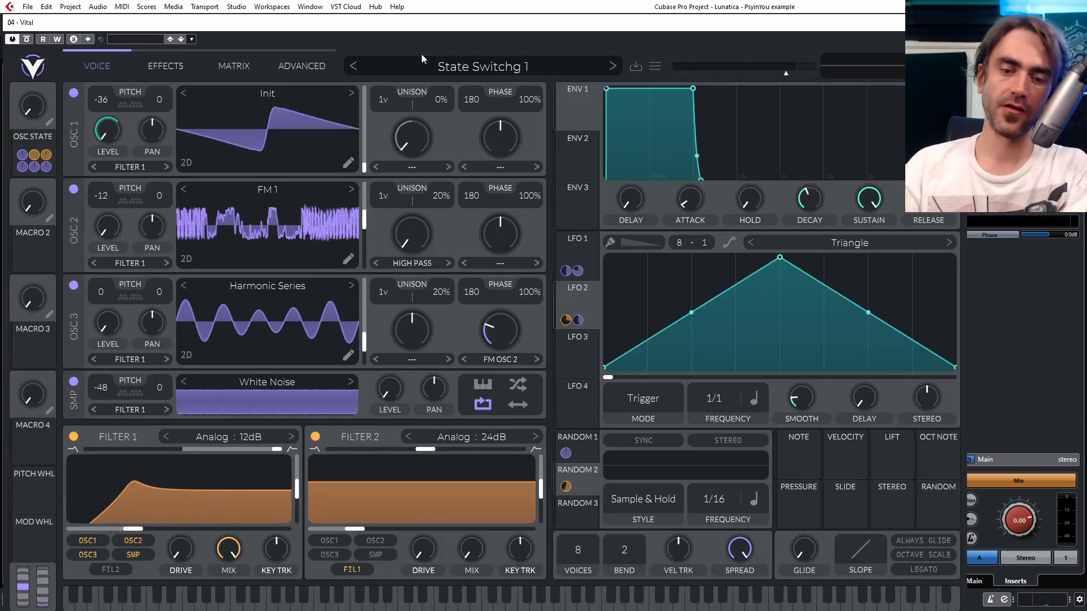
# - Enable the Delay effect in Ping Pong mode and narrow its filter spread while raising the cutoff
pyautogui.click(154, 65)
pyautogui.click(74, 204)
pyautogui.click(258, 142)
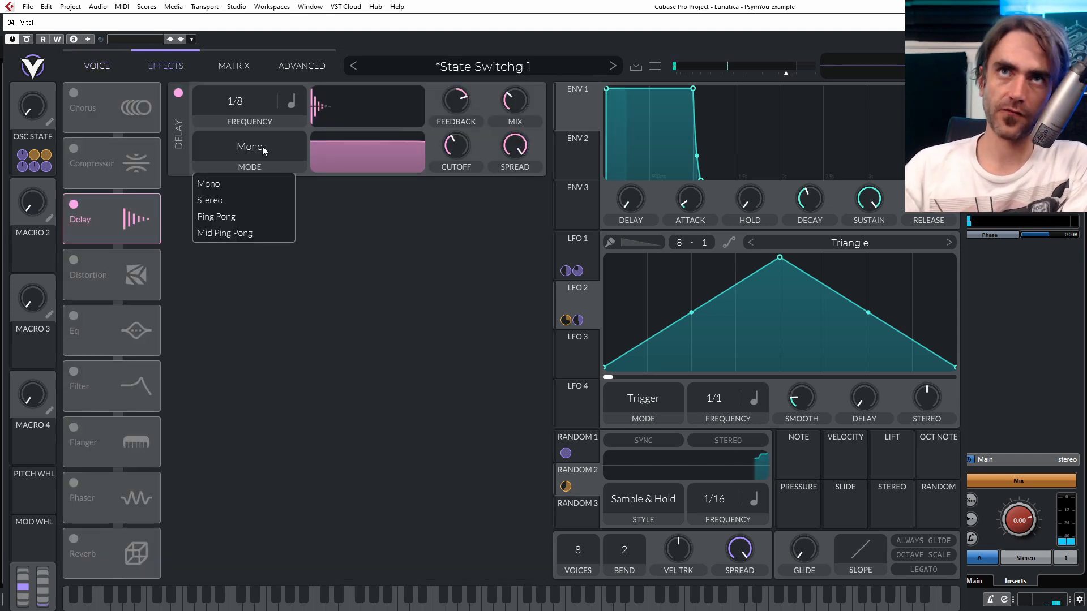
pyautogui.click(237, 217)
pyautogui.moveTo(372, 139); pyautogui.dragTo(376, 177)
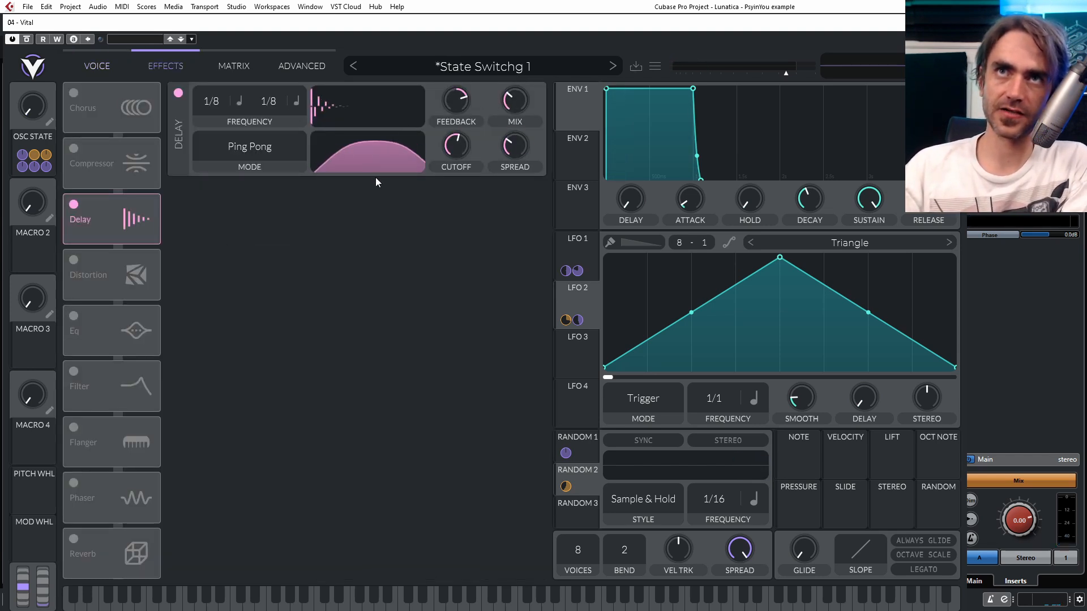
# - Enable the Reverb, adjust its mix and time, and cut its low end with the low cutoff and gain
pyautogui.click(74, 540)
pyautogui.moveTo(528, 192); pyautogui.dragTo(527, 176)
pyautogui.moveTo(517, 248); pyautogui.dragTo(516, 226)
pyautogui.moveTo(357, 205); pyautogui.dragTo(359, 170)
pyautogui.moveTo(358, 228); pyautogui.dragTo(292, 353)
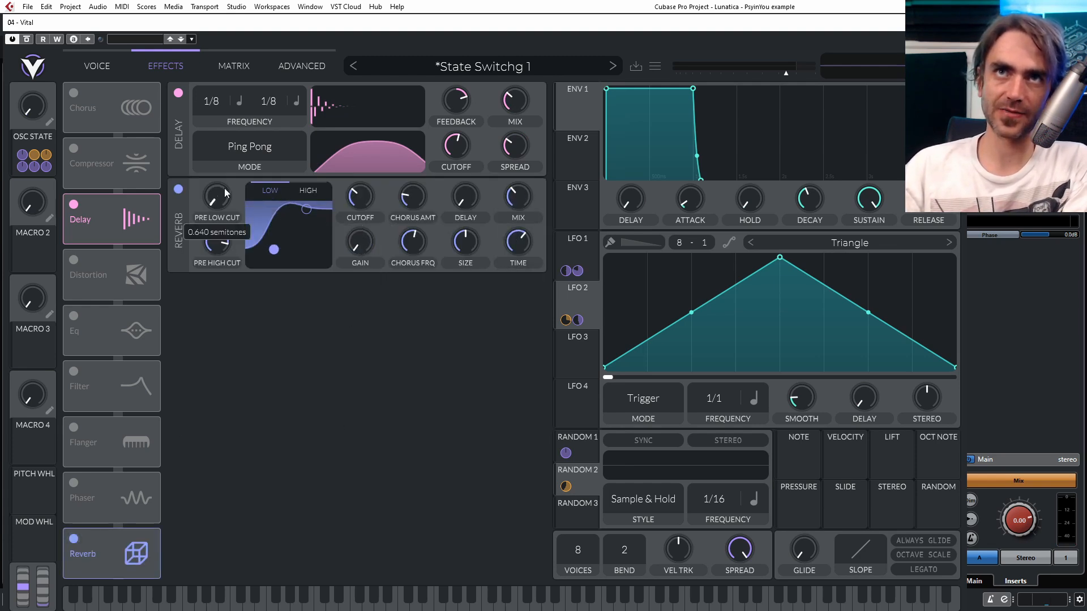
# - Assign the per-note Random source to modulate the OSC STATE macro, and close the synth window
pyautogui.click(82, 70)
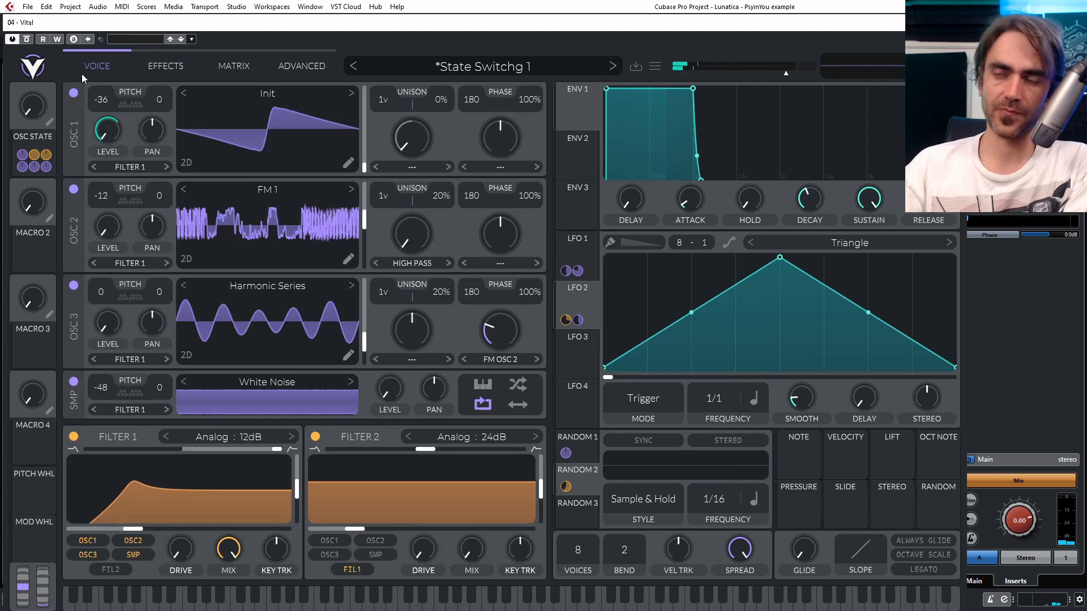
pyautogui.moveTo(938, 509); pyautogui.dragTo(36, 121)
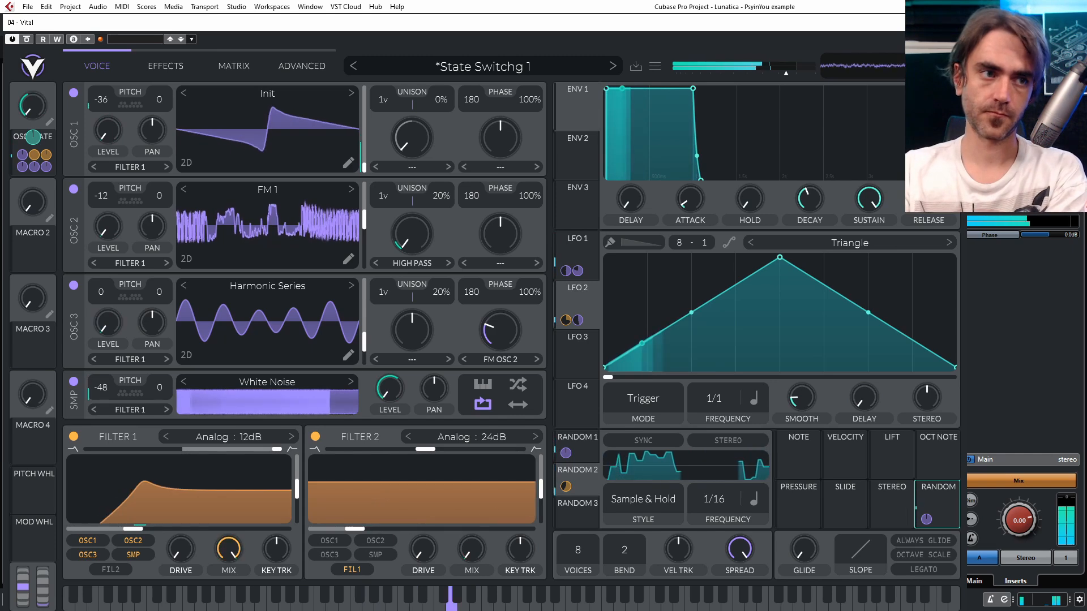
pyautogui.press('Escape')
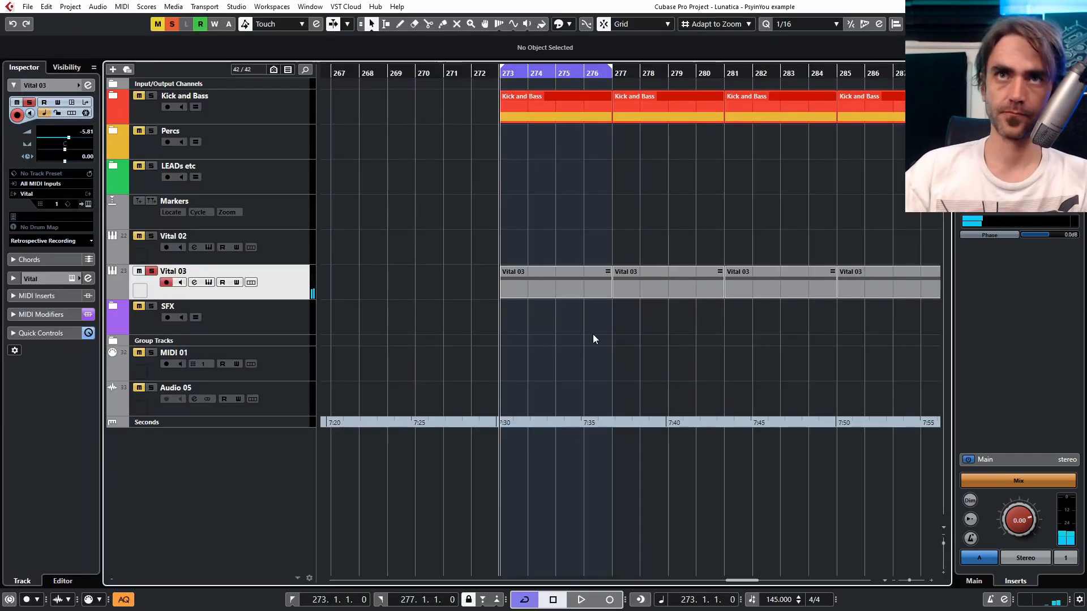
# - Move the four Vital 03 clips to bar 284 and copy an ANA2 x64 01 clip from MIDI 01 to bar 273
pyautogui.scroll(-3, 576, 331)
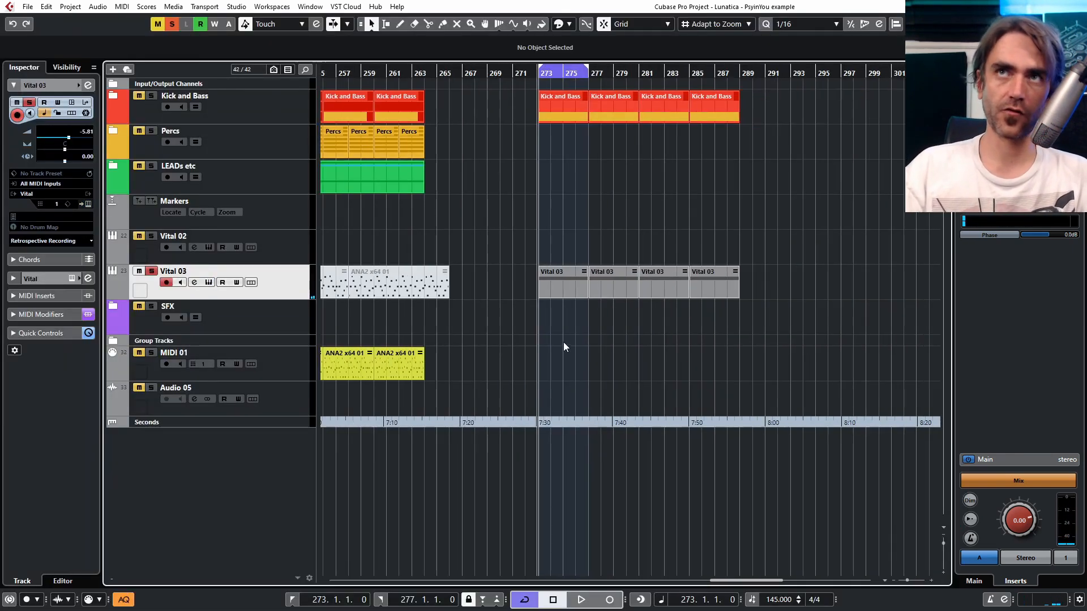
pyautogui.moveTo(737, 268); pyautogui.dragTo(428, 311)
pyautogui.moveTo(558, 284); pyautogui.dragTo(690, 289)
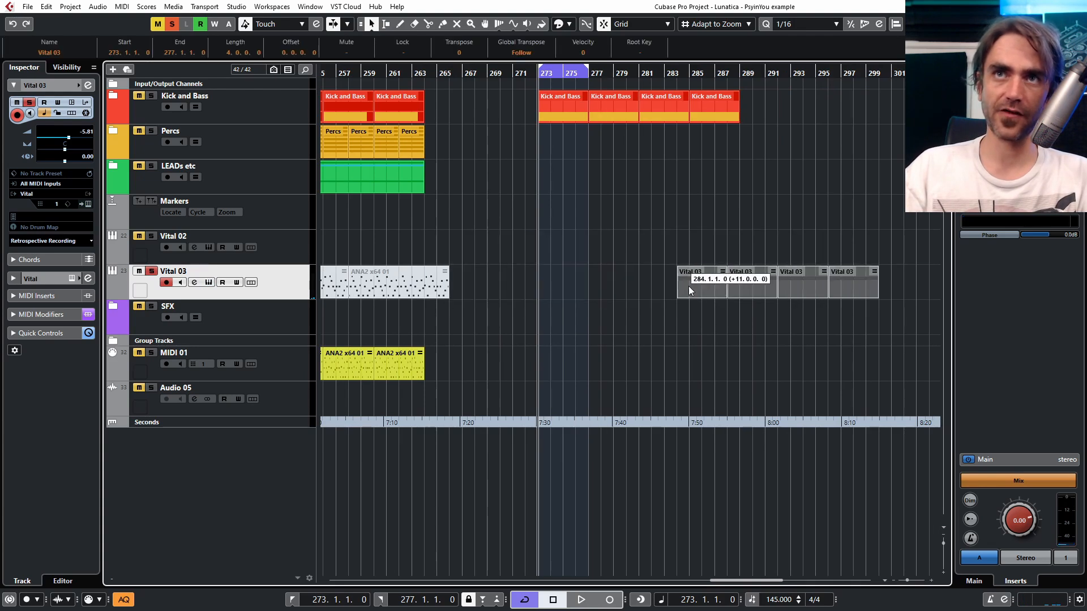
pyautogui.click(611, 324)
pyautogui.moveTo(353, 372); pyautogui.dragTo(570, 291)
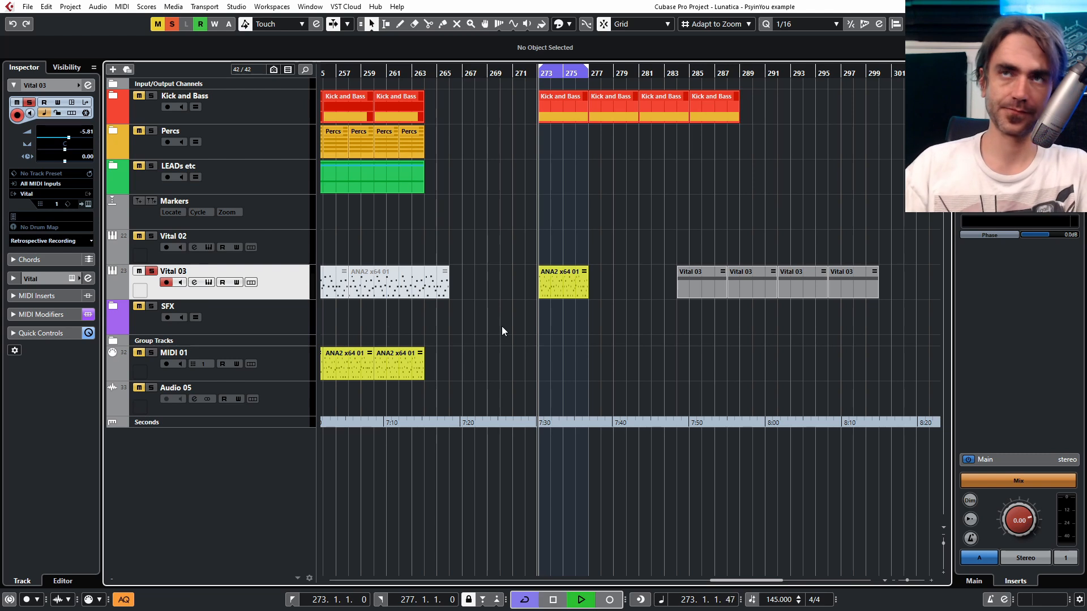
# - Play the loop from bar 273 to audition the patch with the copied clip, checking the synth during playback
pyautogui.press('space')
pyautogui.scroll(3, 572, 317)
pyautogui.hscroll(2, 567, 306)
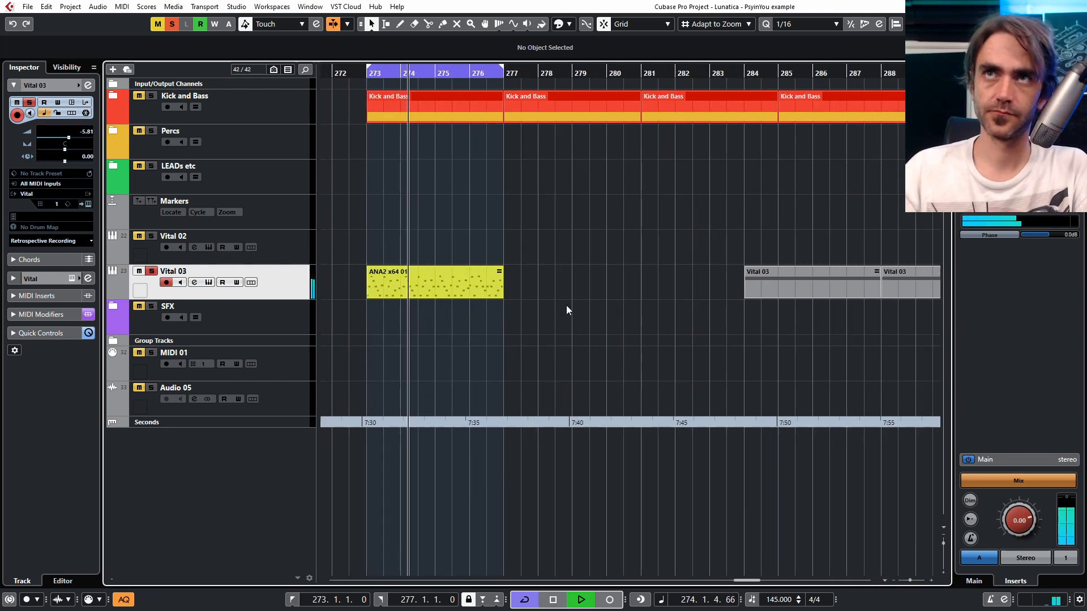
pyautogui.hscroll(-1, 551, 315)
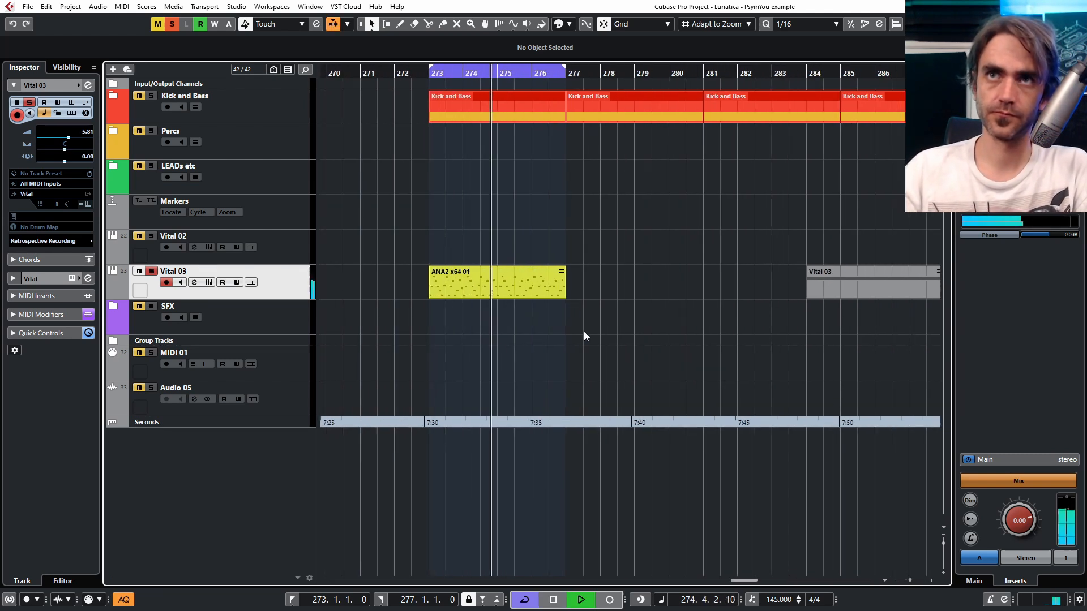
pyautogui.click(88, 204)
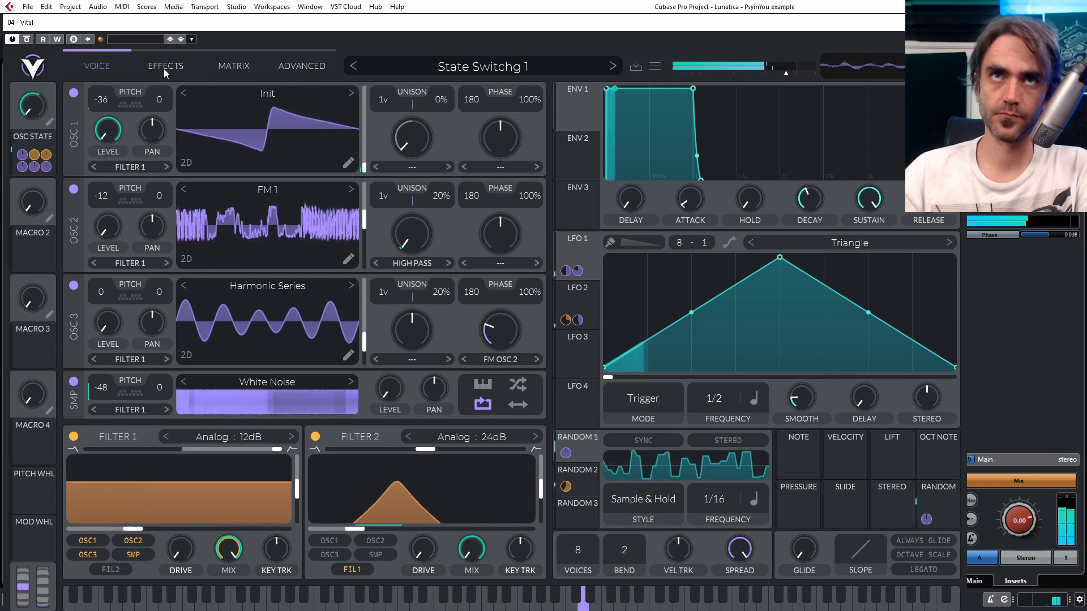
pyautogui.click(955, 22)
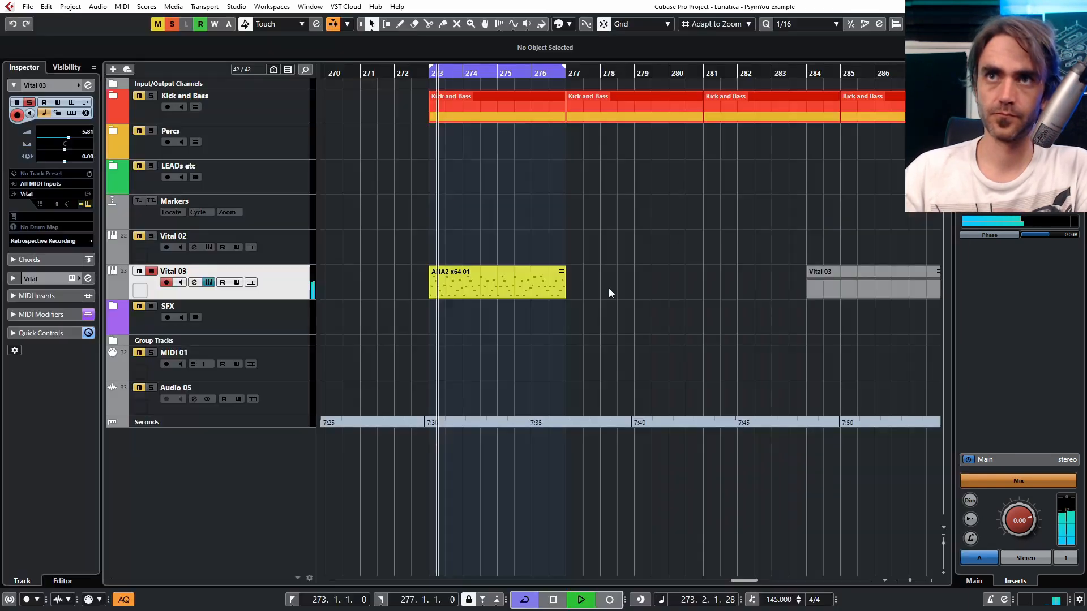
# - Transpose the ANA2 x64 01 clip at bar 273 by -12 and reopen the synth
pyautogui.click(482, 291)
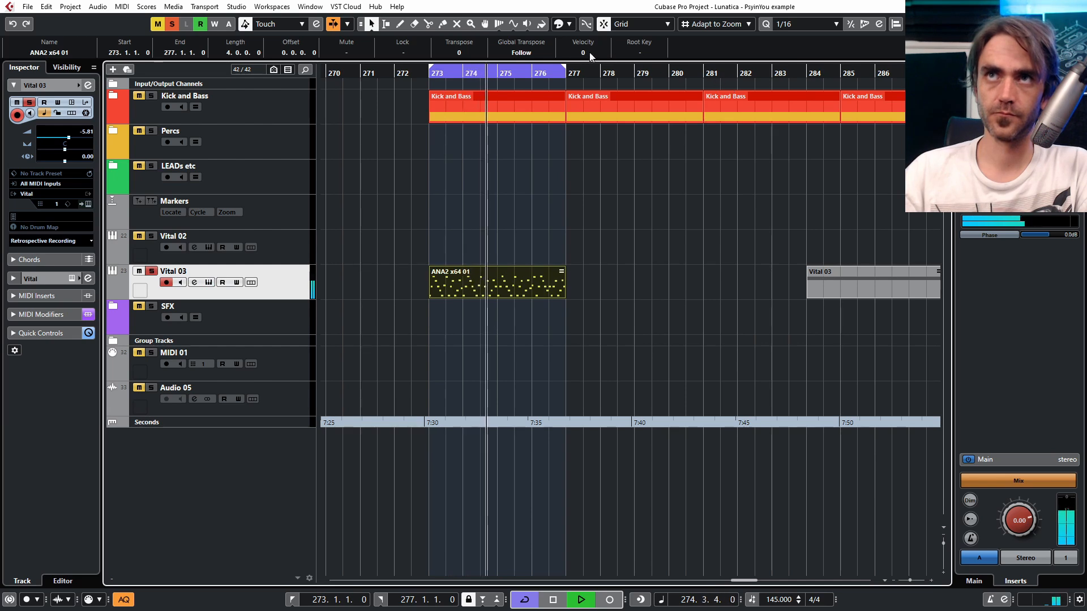
pyautogui.scroll(-12, 467, 52)
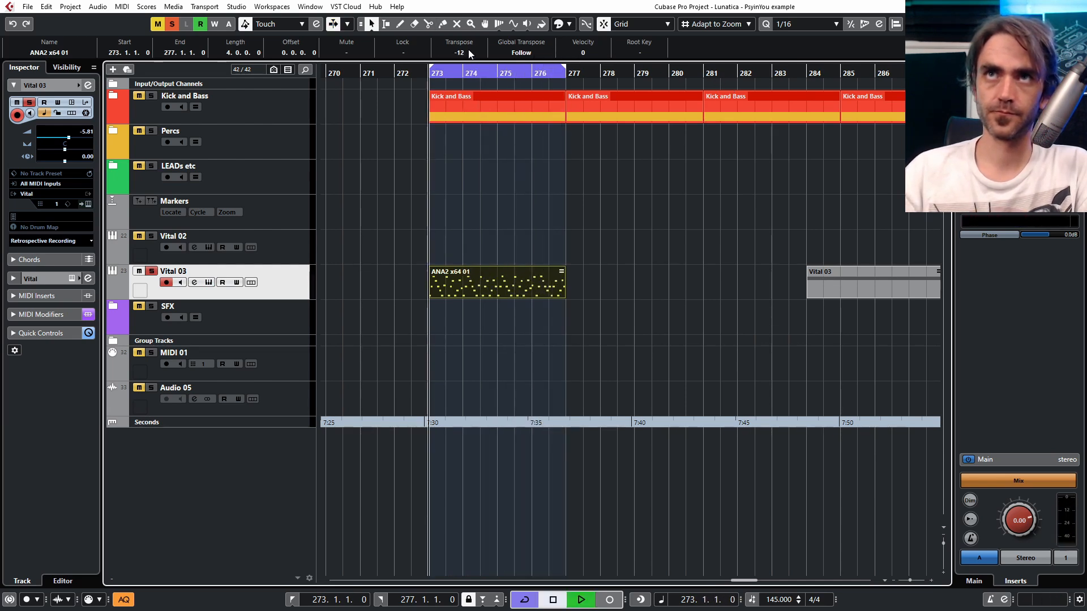
pyautogui.click(87, 204)
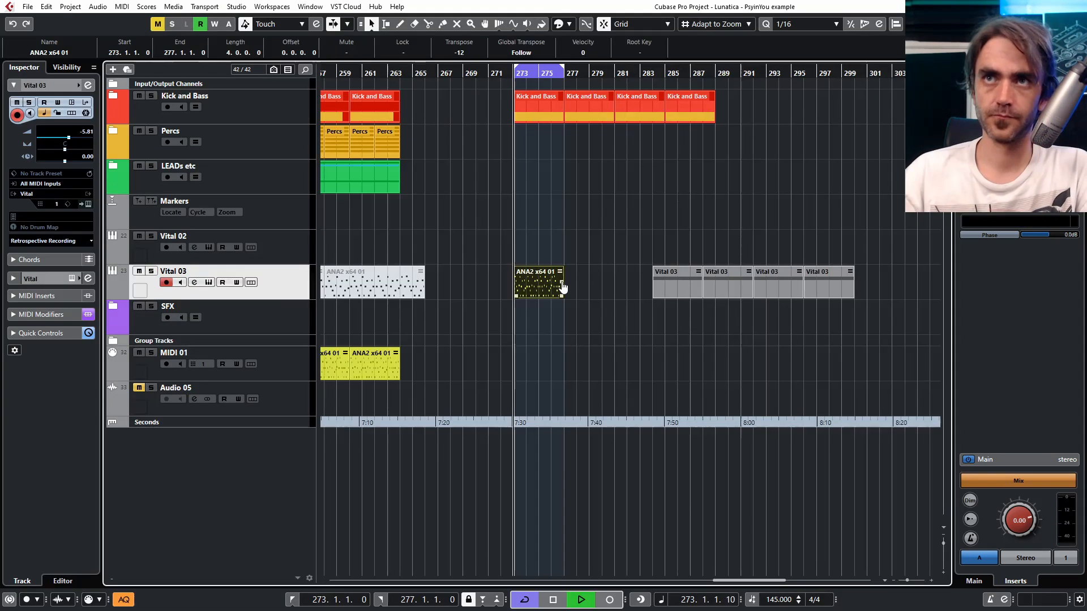
# - Repeat the transposed clip up to bar 289 and move the grey Vital 03 clips further along to bar 298
pyautogui.moveTo(560, 284); pyautogui.dragTo(620, 281)
pyautogui.moveTo(815, 211); pyautogui.dragTo(656, 342)
pyautogui.moveTo(684, 281); pyautogui.dragTo(859, 279)
pyautogui.click(690, 244)
pyautogui.moveTo(616, 286); pyautogui.dragTo(765, 288)
pyautogui.press('Delete')
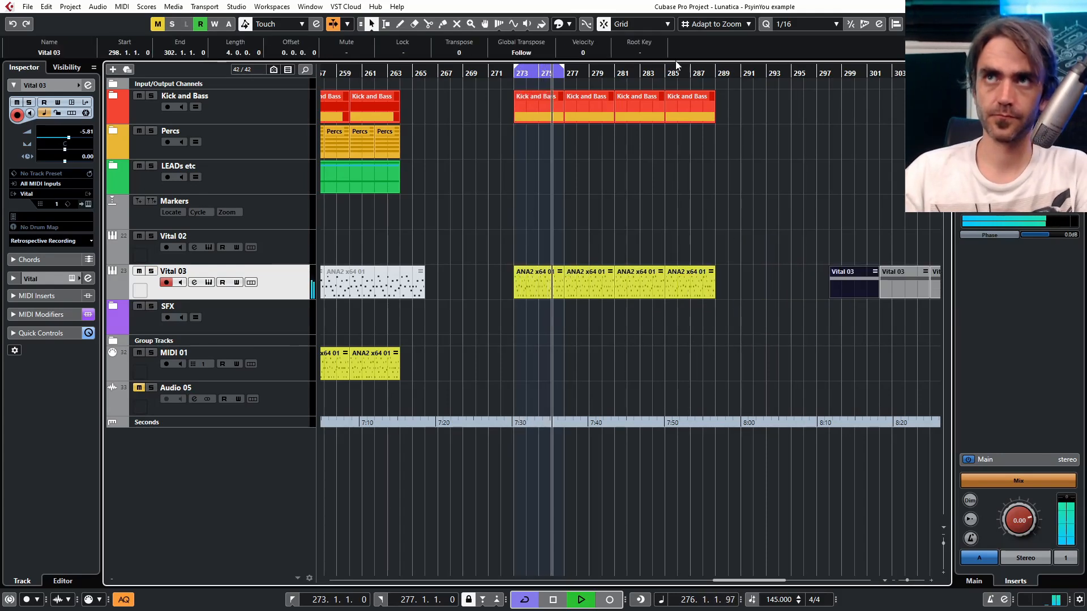
# - Extend the loop range to bar 289 and audition Vital 03 with its solo toggled before stopping playback
pyautogui.keyDown('alt'); pyautogui.click(716, 75); pyautogui.keyUp('alt')
pyautogui.click(731, 243)
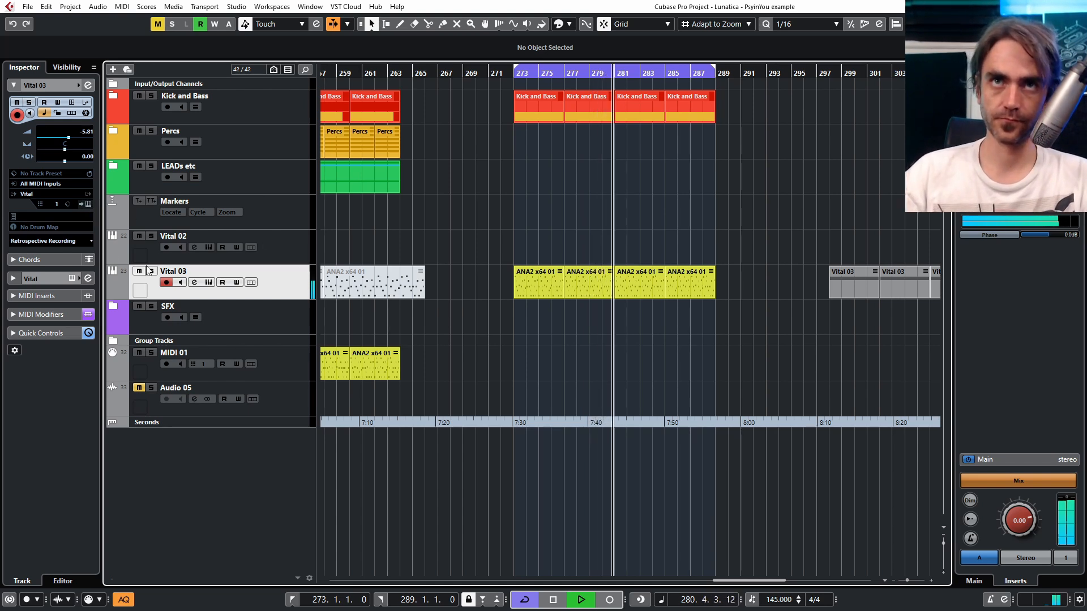
pyautogui.click(151, 271)
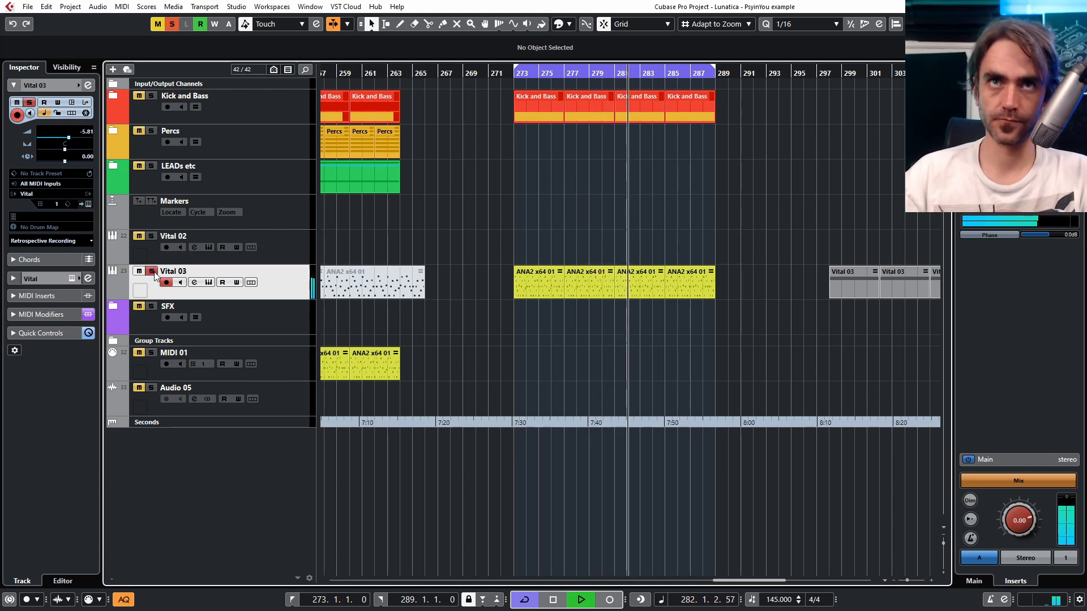
pyautogui.click(152, 272)
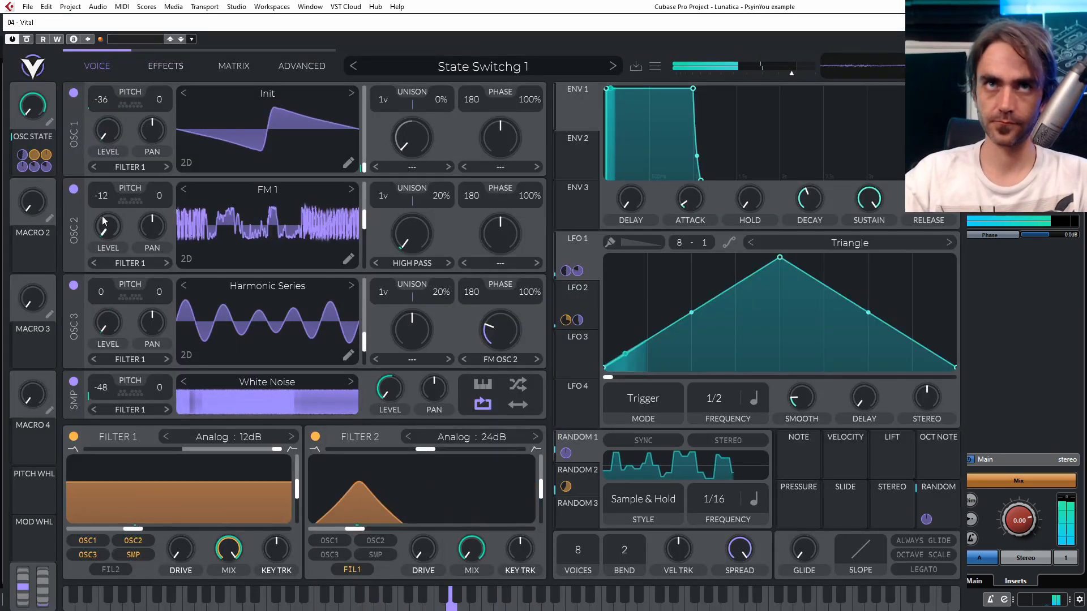
pyautogui.press('space')
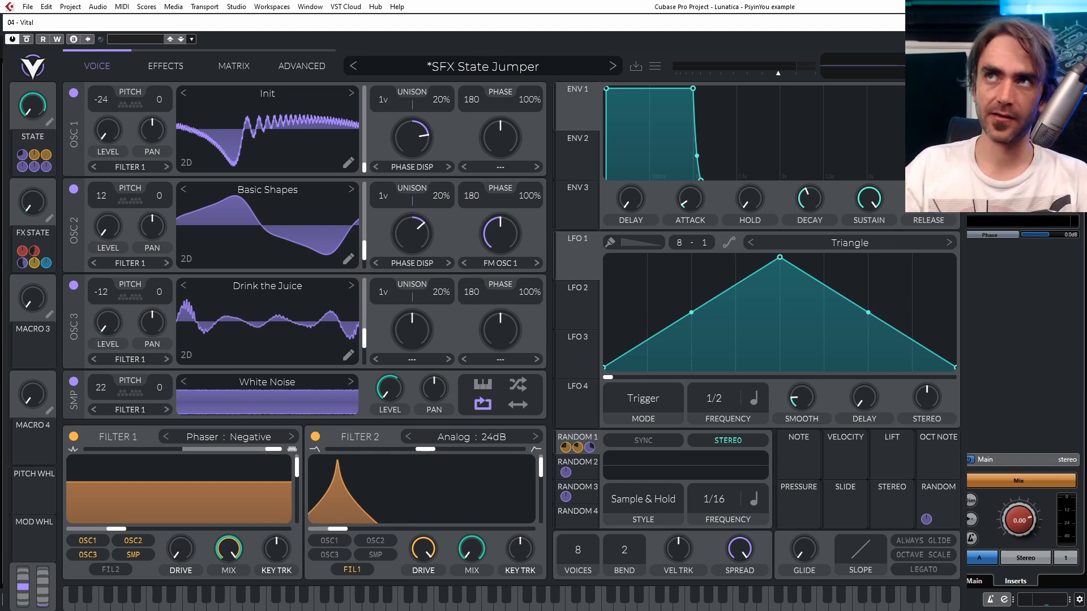
# - Play the loop to audition the SFX State Jumper patch against the kick and bass, and stop playback
pyautogui.click(953, 23)
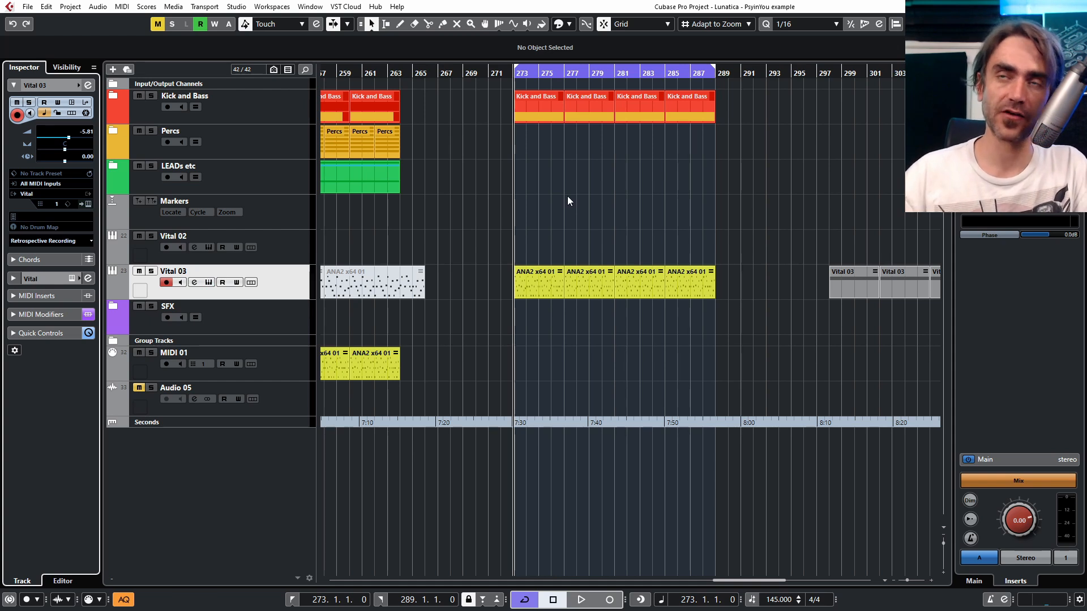
pyautogui.keyDown('ctrl'); pyautogui.scroll(3, 571, 338); pyautogui.keyUp('ctrl')
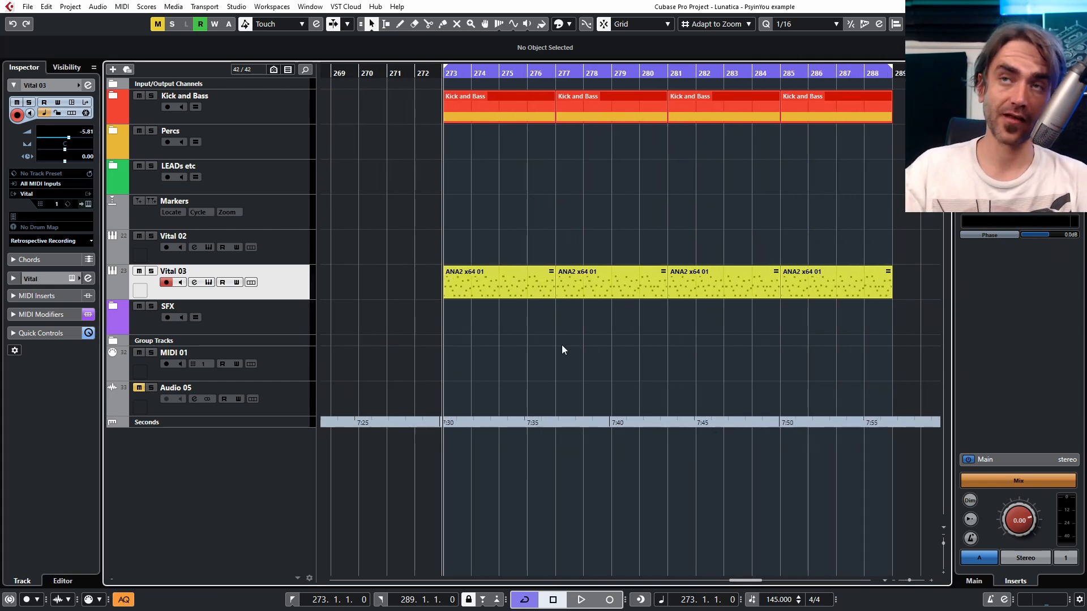
pyautogui.press('space')
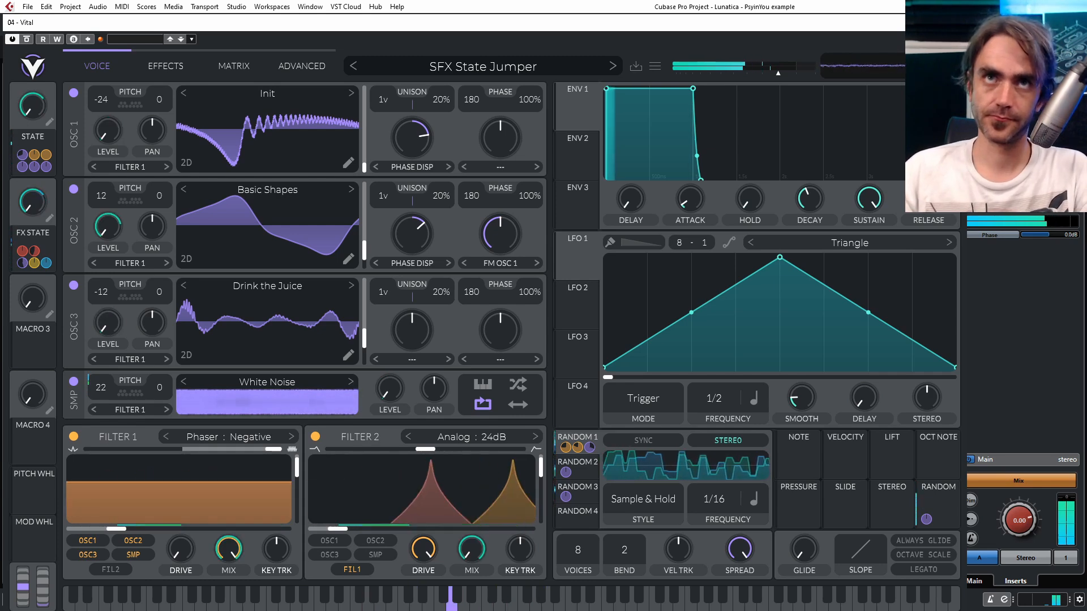
pyautogui.click(955, 23)
pyautogui.click(651, 355)
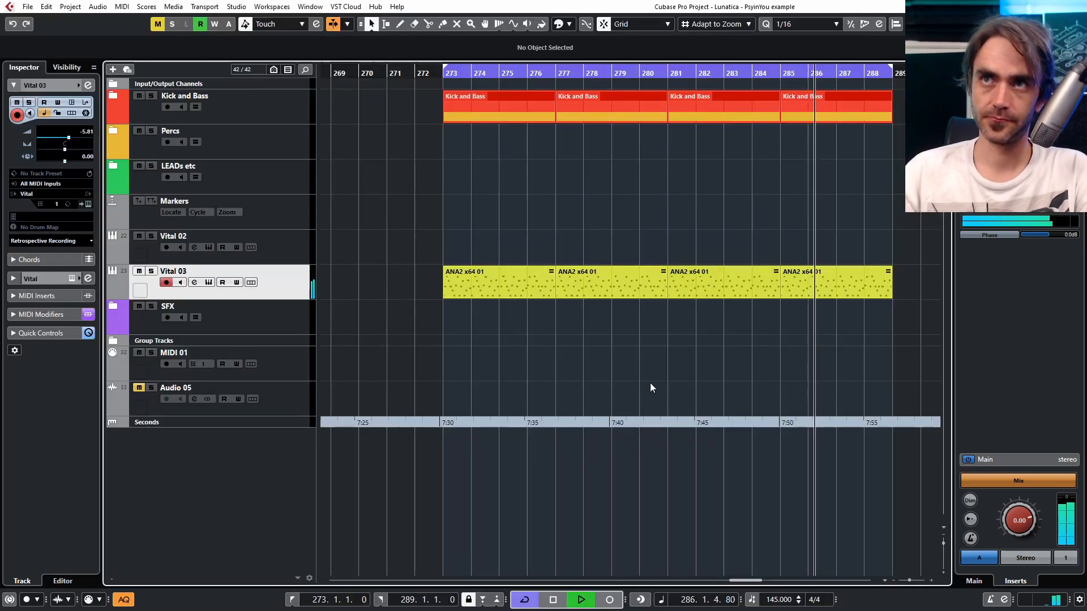
pyautogui.scroll(-8, 605, 378)
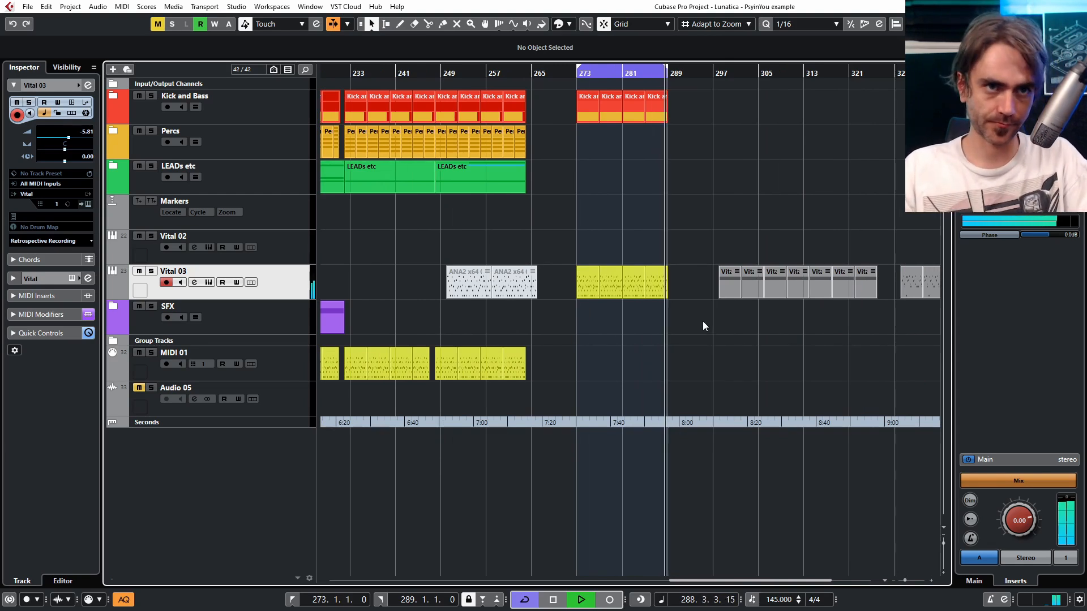
pyautogui.press('space')
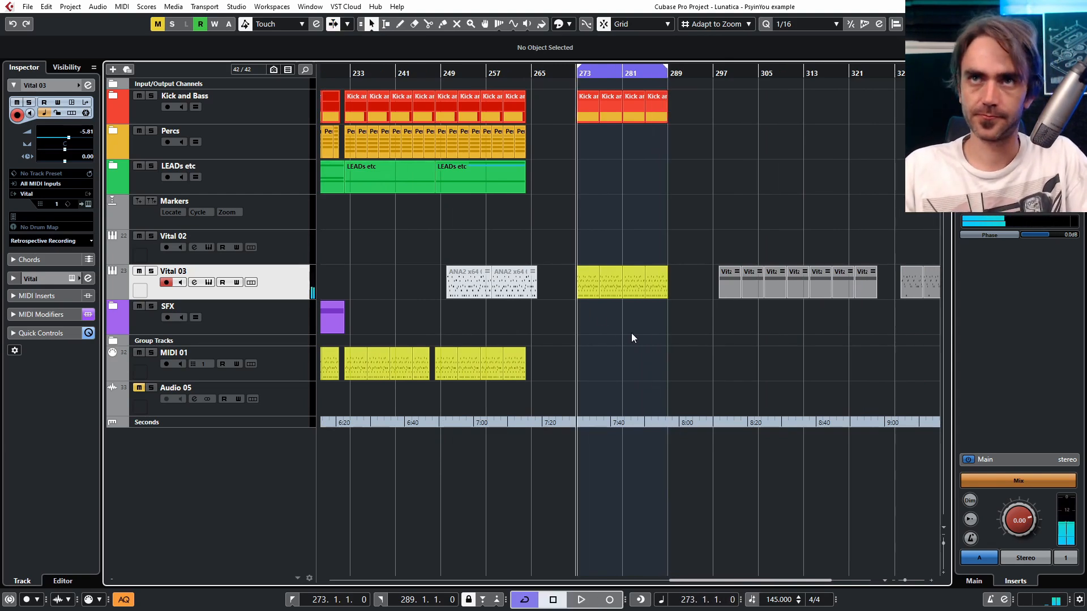